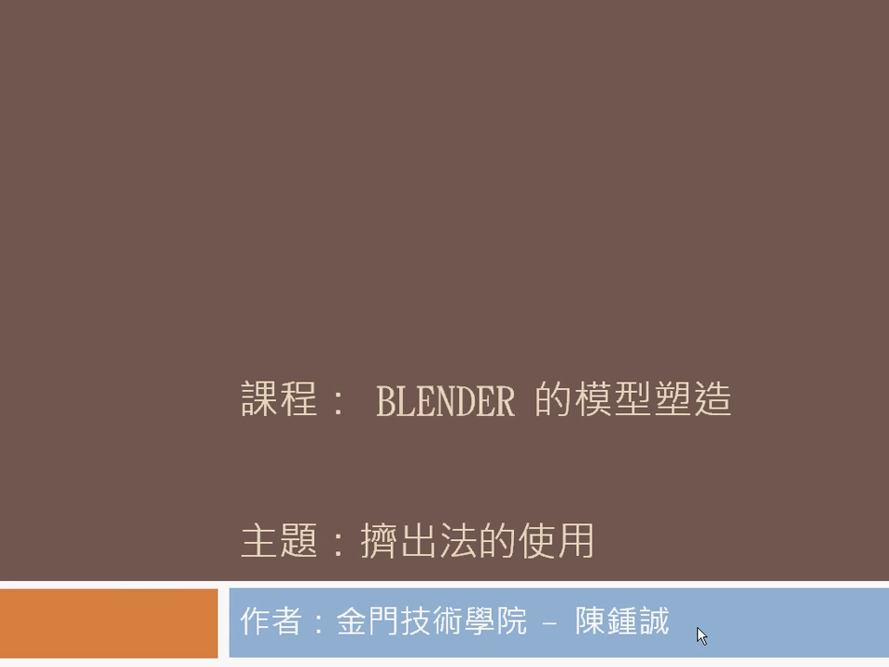
Advance the slideshow through the extrusion overview to the face, vertex and edge extrusion render examples
click(419, 245)
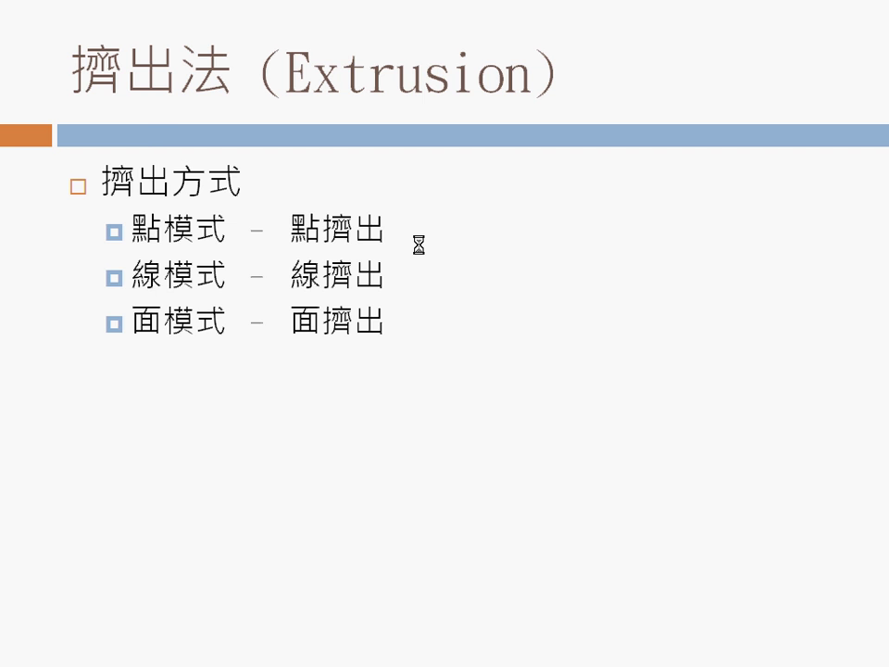
click(419, 244)
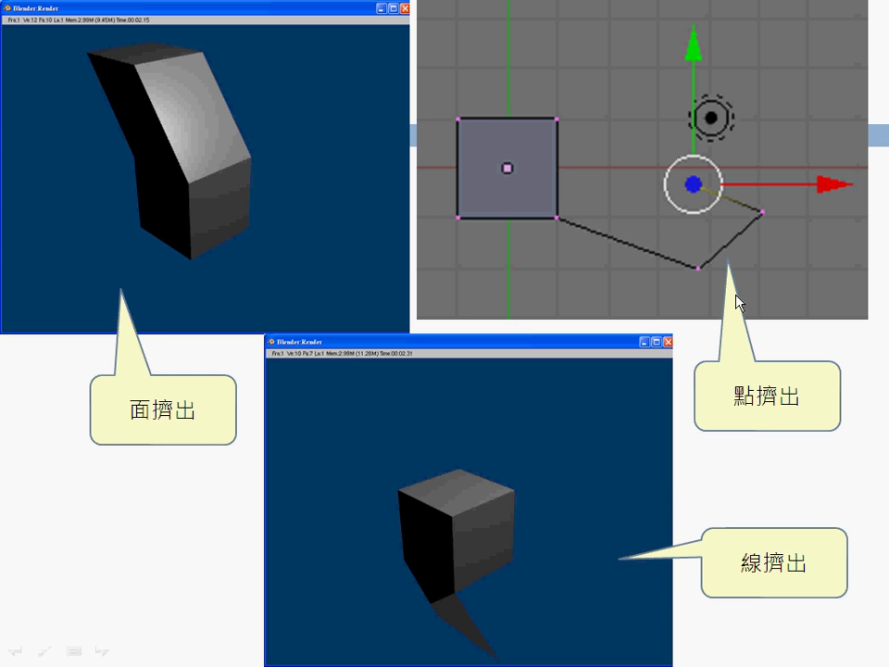
Advance through the edit-mode, face-select and sheared-extrusion slides to the wine-glass exercise slide
click(717, 339)
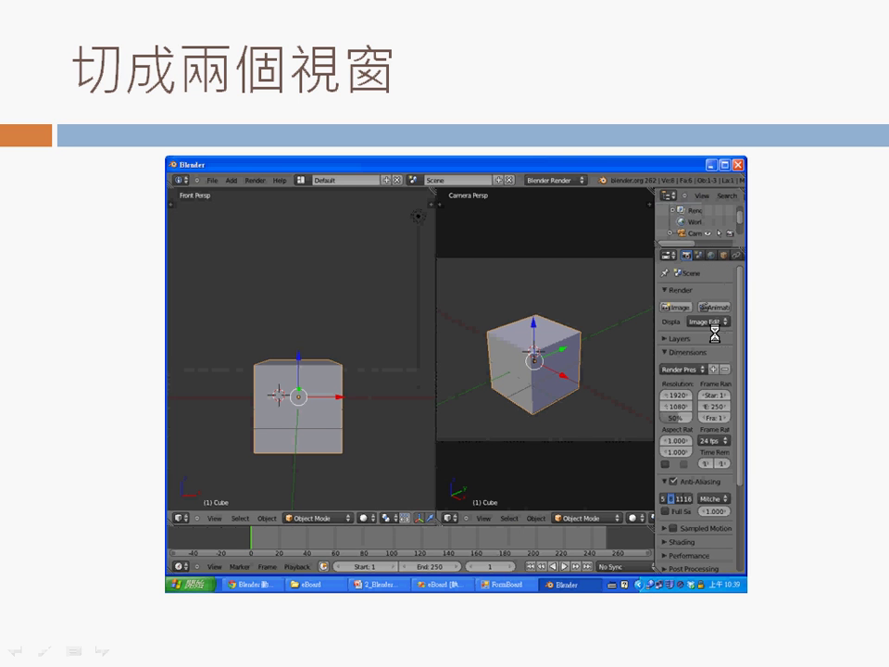
click(389, 401)
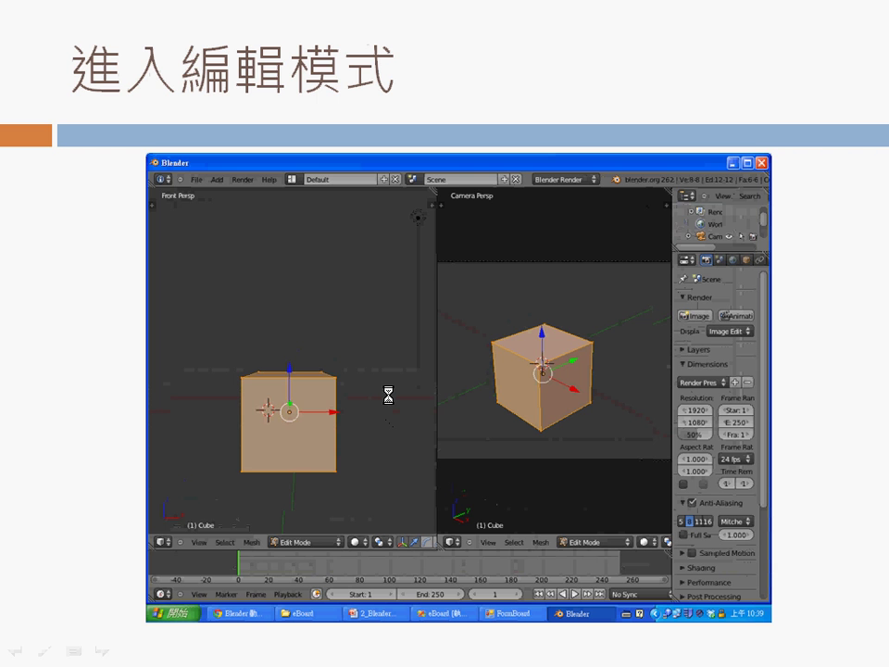
click(389, 395)
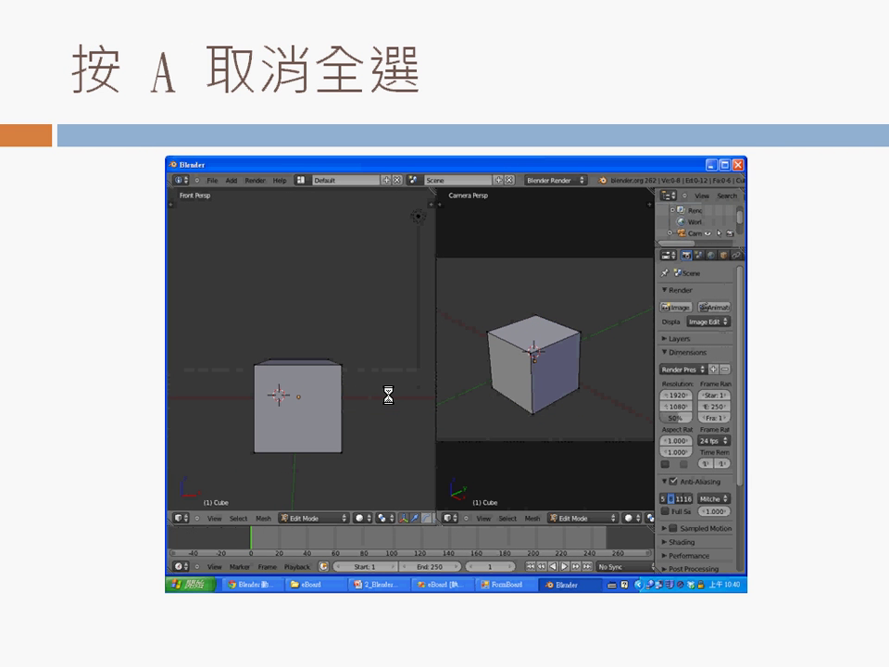
click(389, 395)
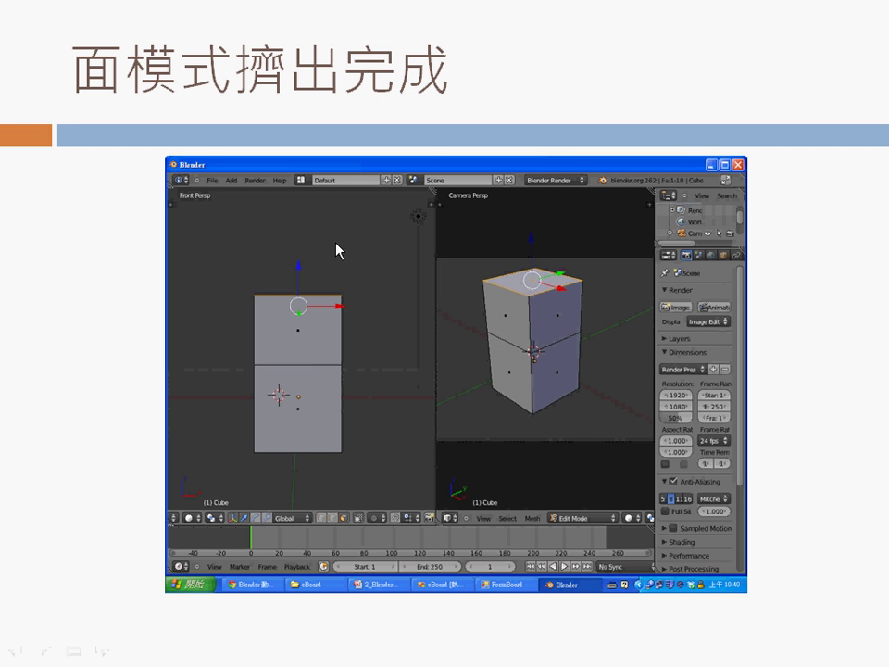
click(297, 371)
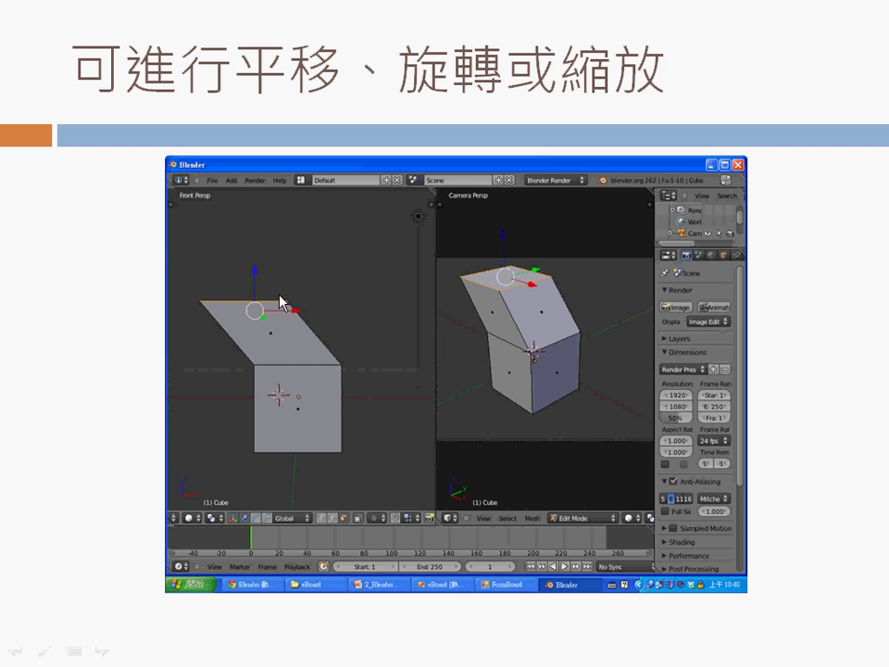
click(279, 304)
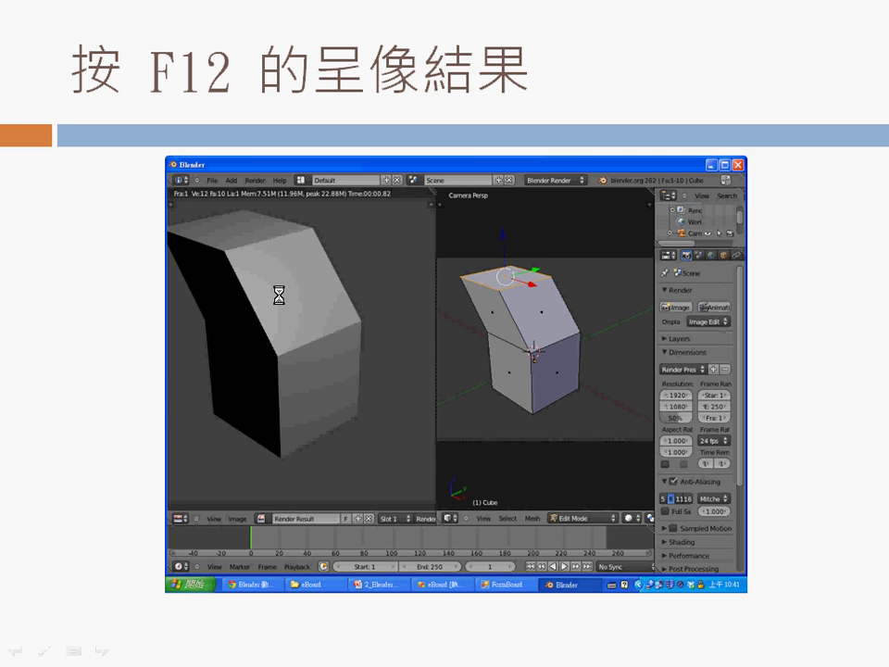
click(279, 294)
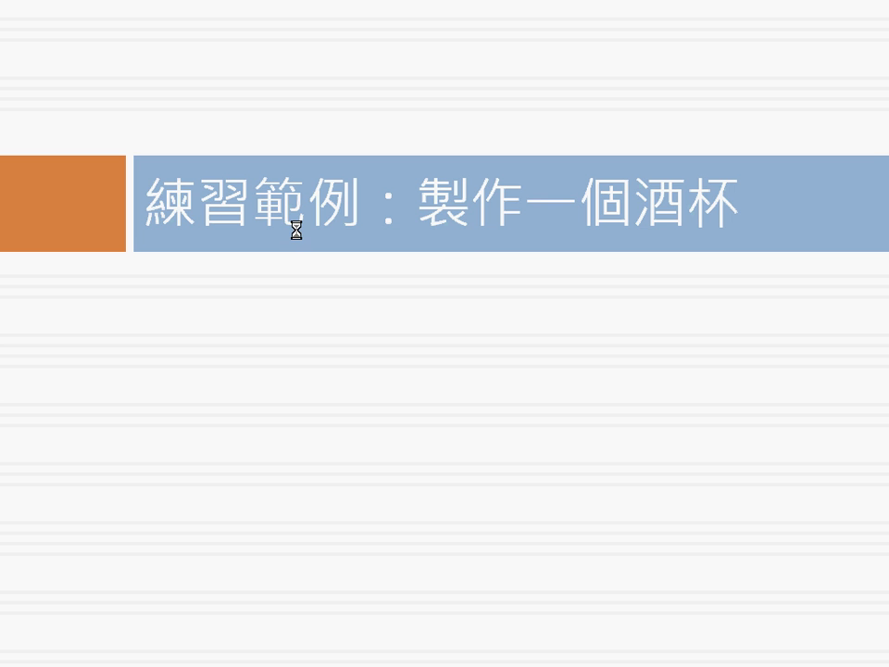
End the slideshow and bring the Blender house.blend window to the front
key(Escape)
click(508, 654)
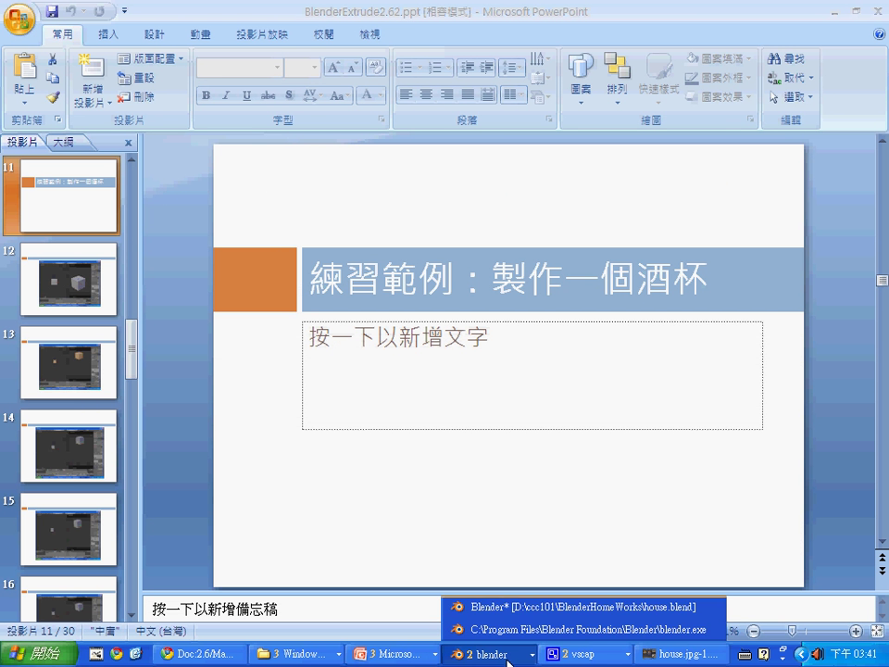
click(506, 610)
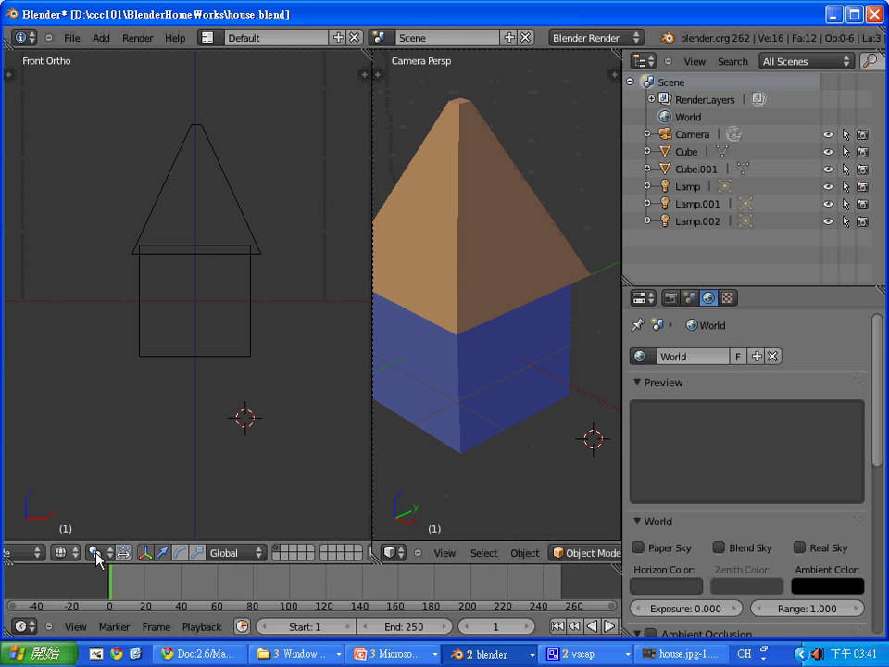
Place the 3D cursor lower in the front view, zooming in and checking the mode list
click(207, 468)
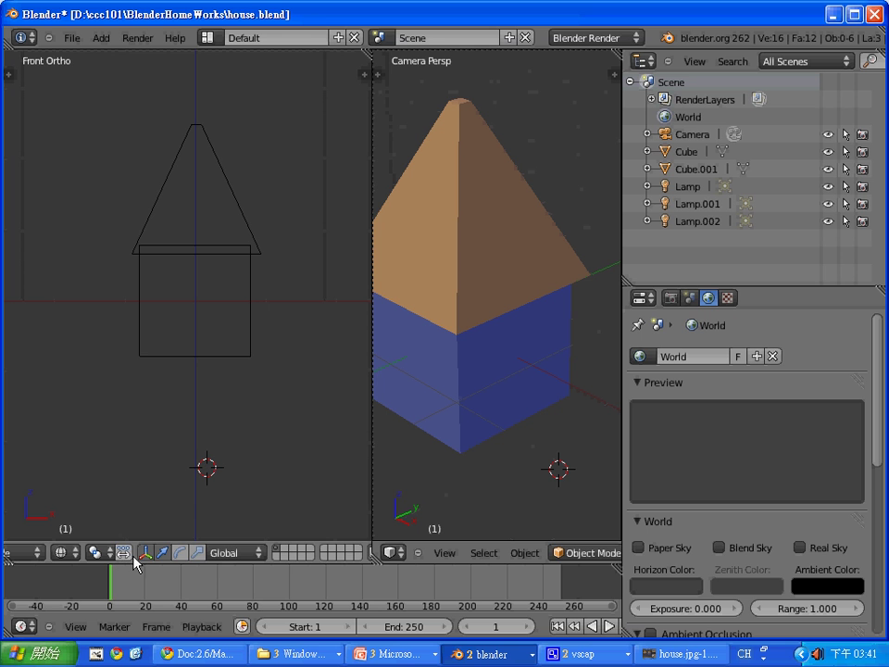
scroll(136, 560, up, 2)
scroll(176, 560, up, 2)
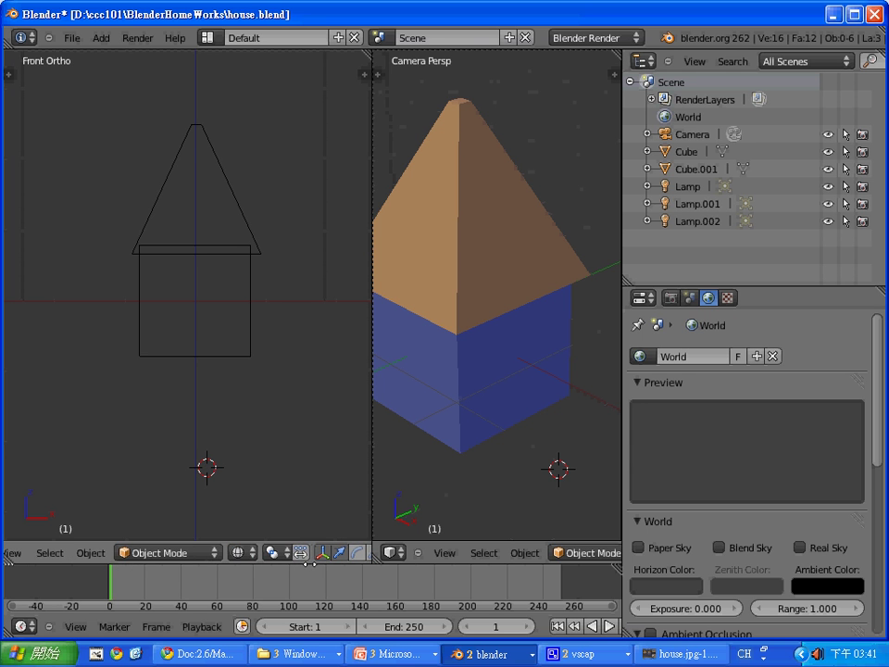
scroll(222, 562, up, 2)
click(220, 556)
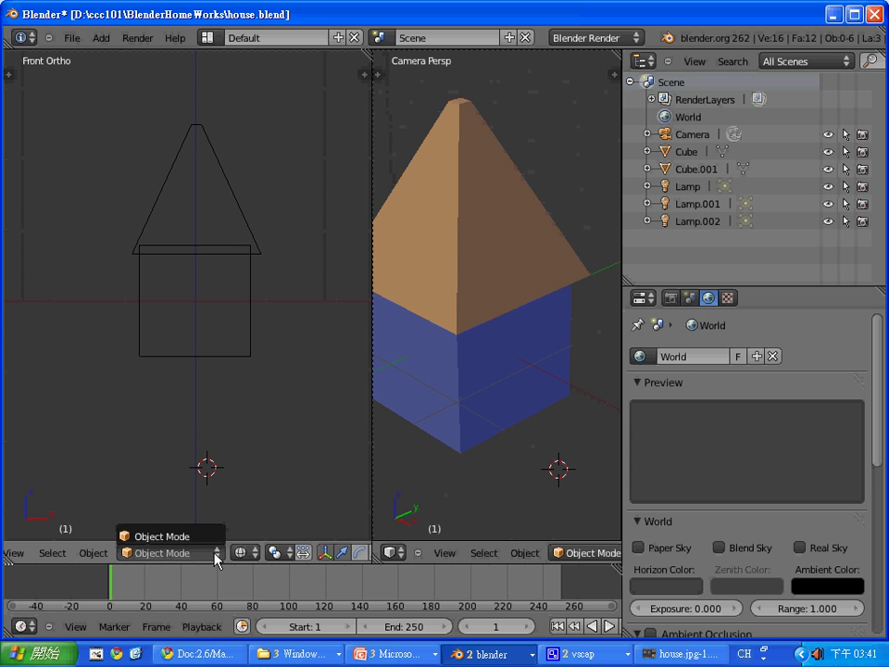
click(198, 435)
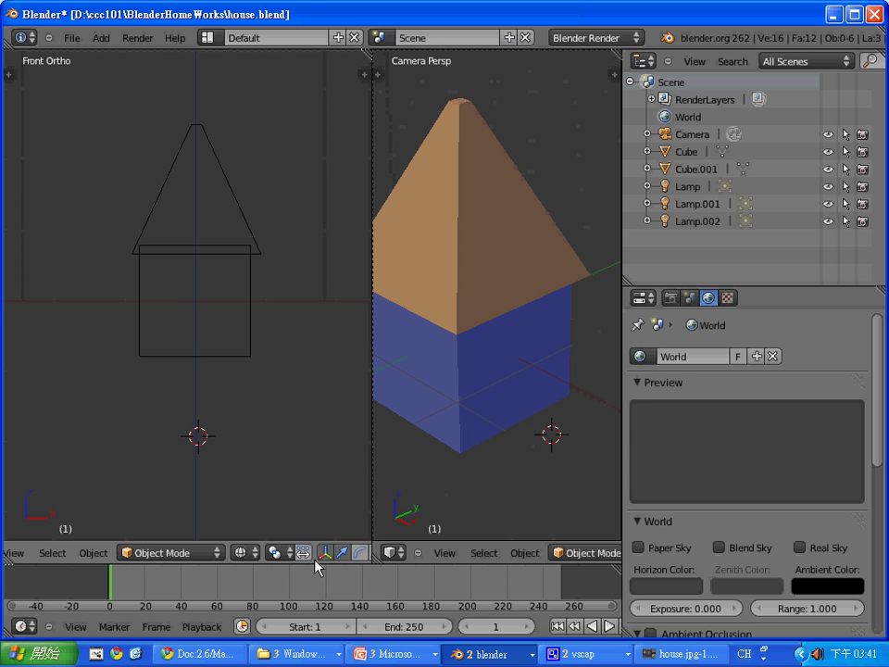
Switch to an empty layer and back to the house layer, then minimize Blender
middle_drag(315, 558, 53, 510)
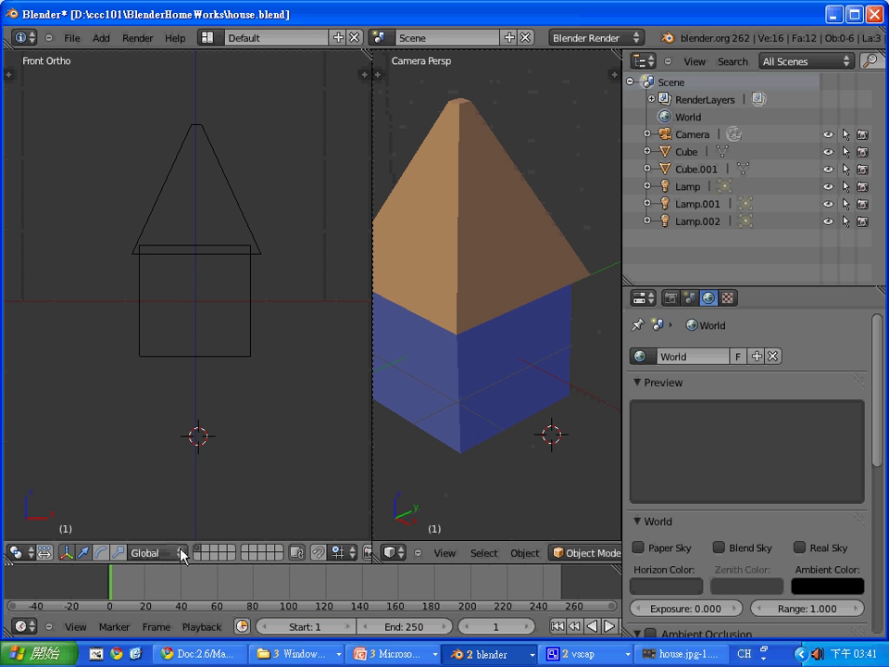
click(203, 549)
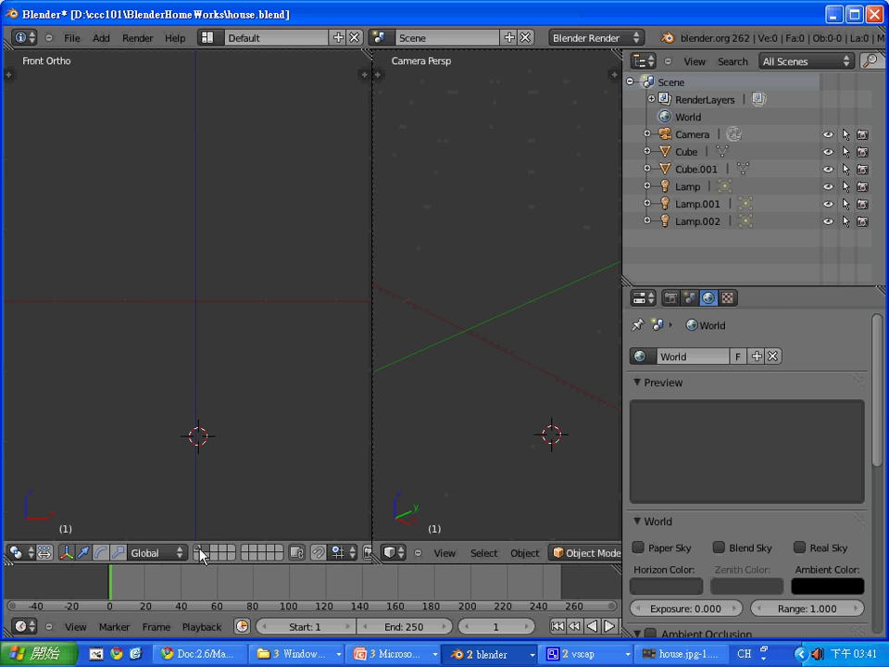
click(198, 549)
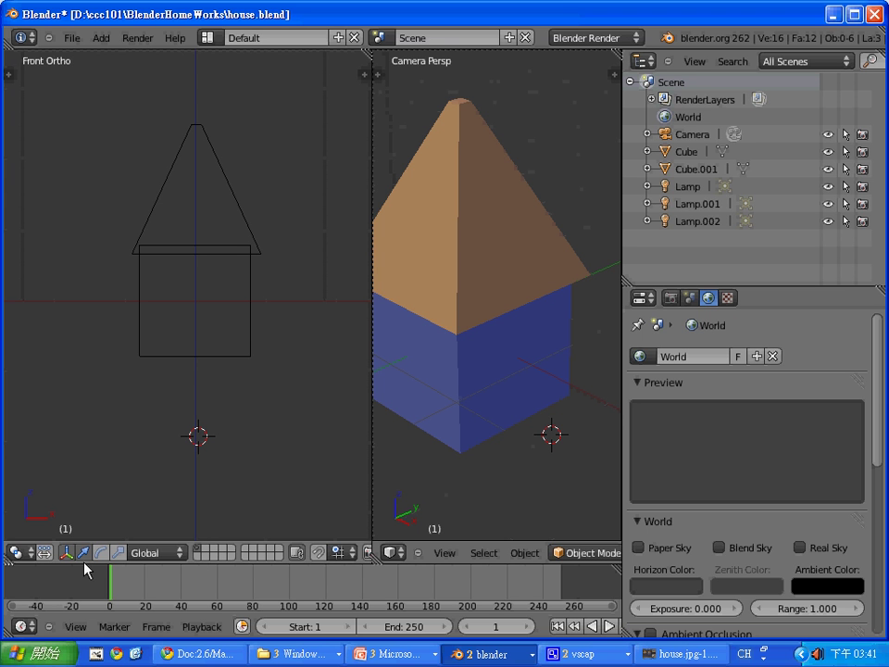
middle_drag(56, 561, 361, 560)
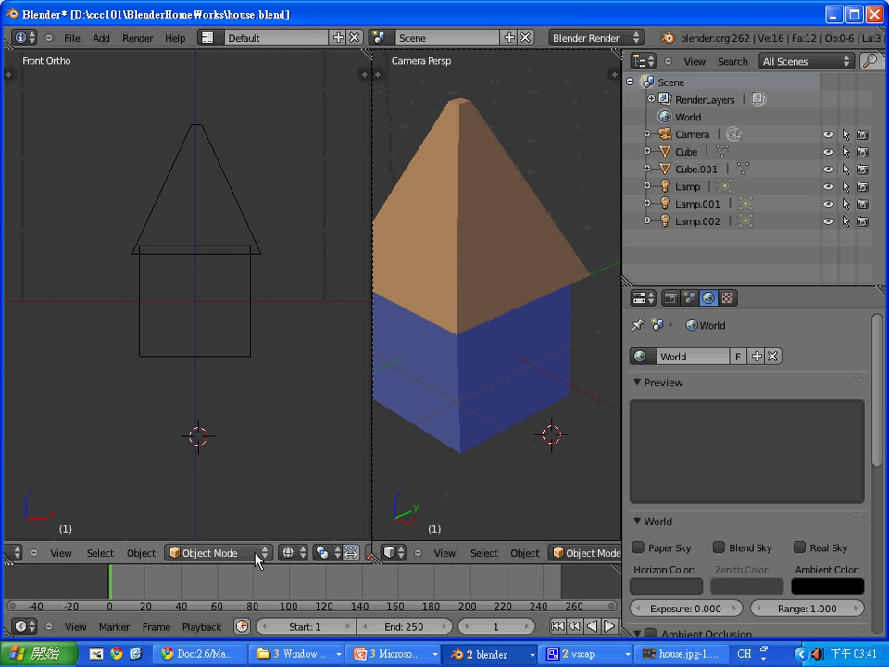
click(254, 554)
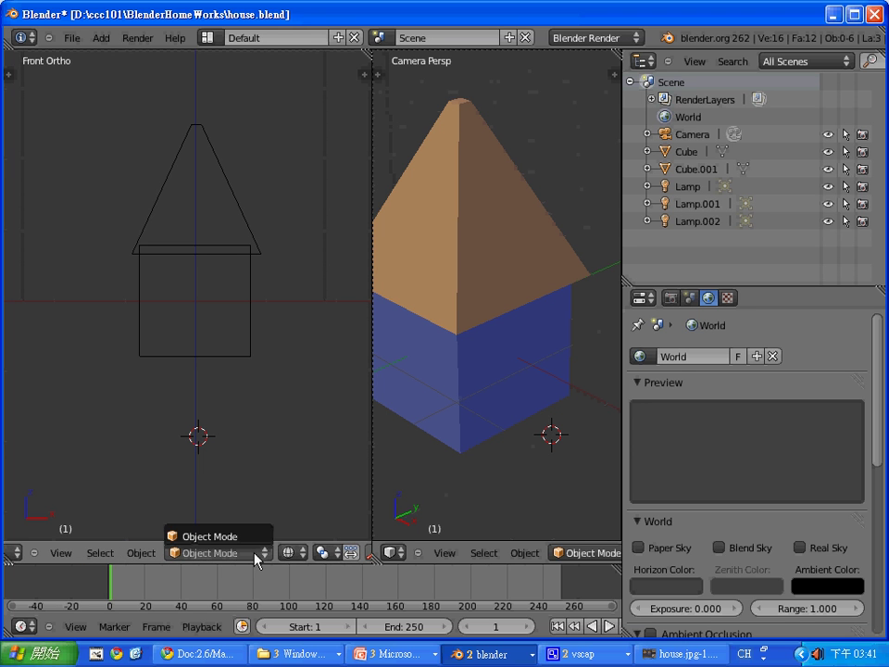
click(833, 14)
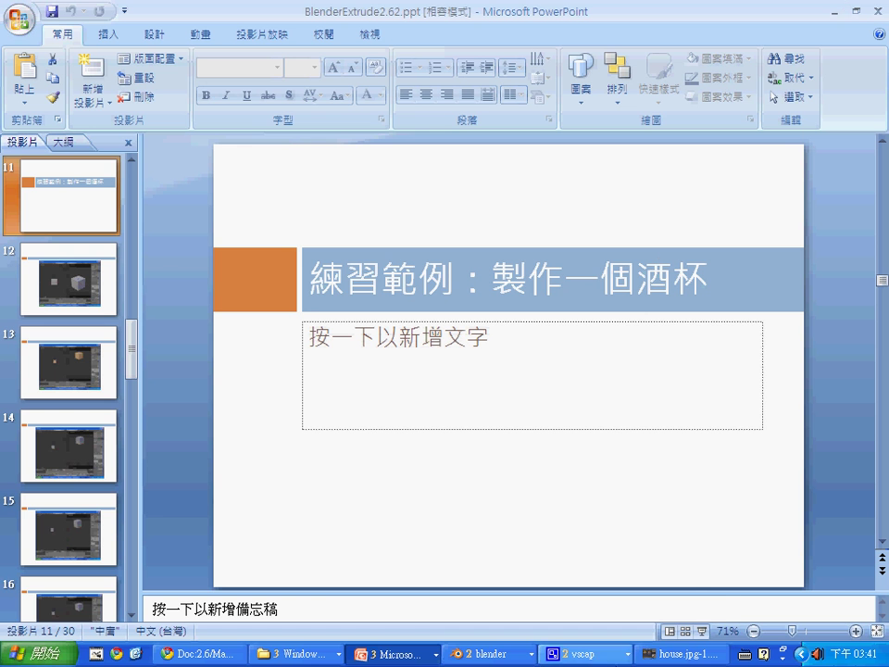
Restore the house.blend window and select the blue cube base of the house
click(491, 654)
click(515, 607)
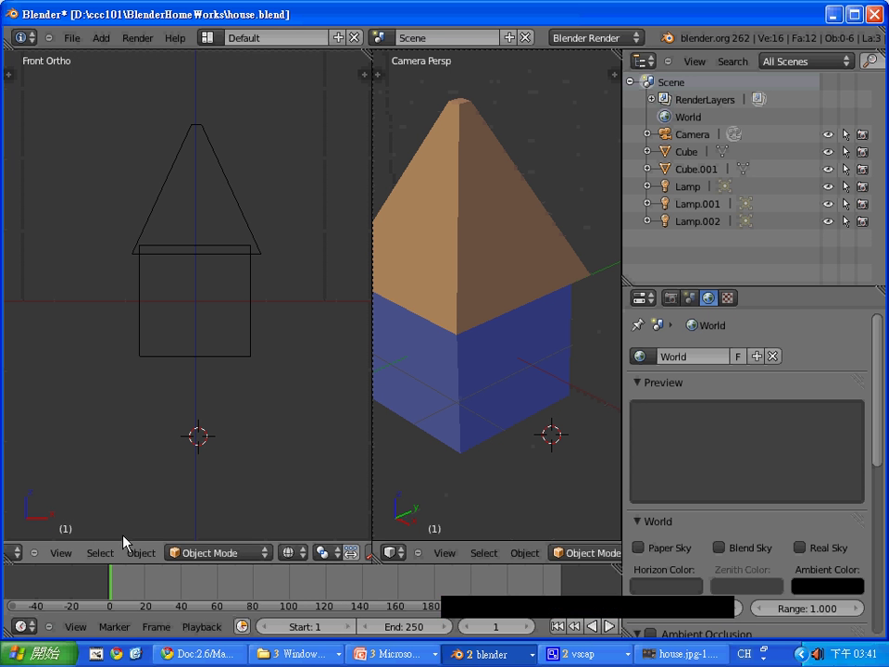
right_click(157, 327)
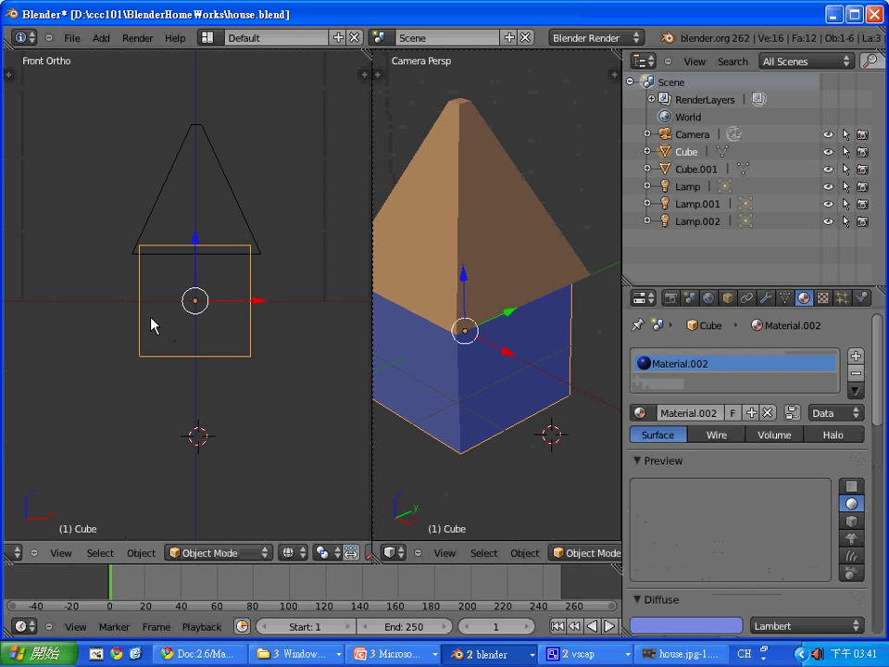
Place the 3D cursor below-right of the house and put the Cube into Edit Mode
click(262, 553)
click(304, 457)
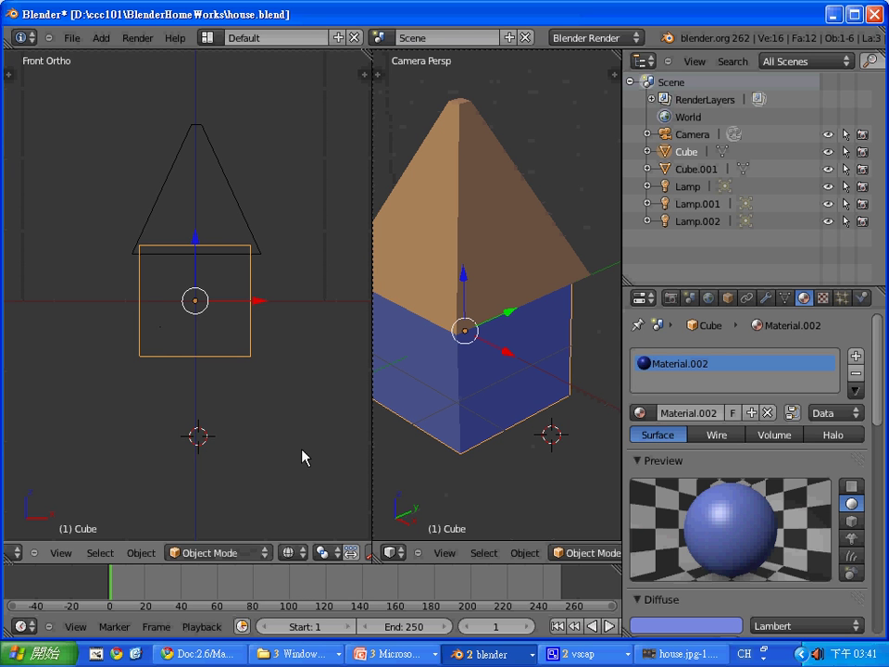
click(298, 449)
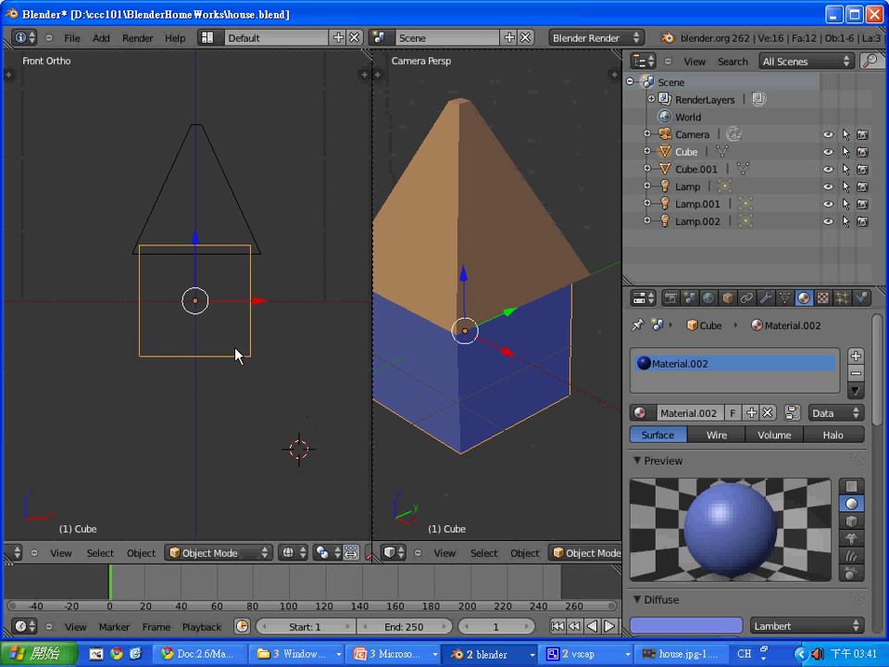
click(251, 552)
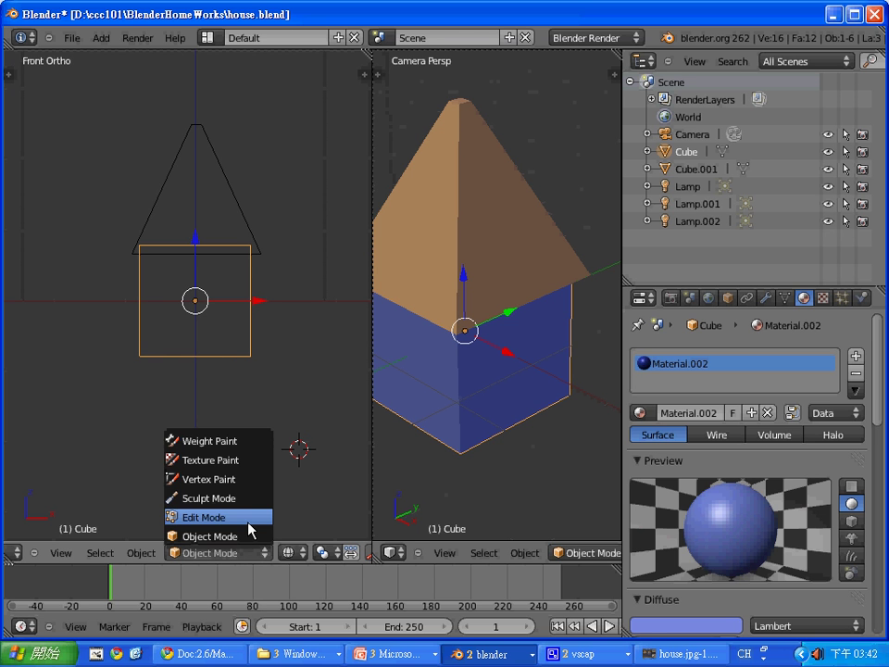
click(249, 524)
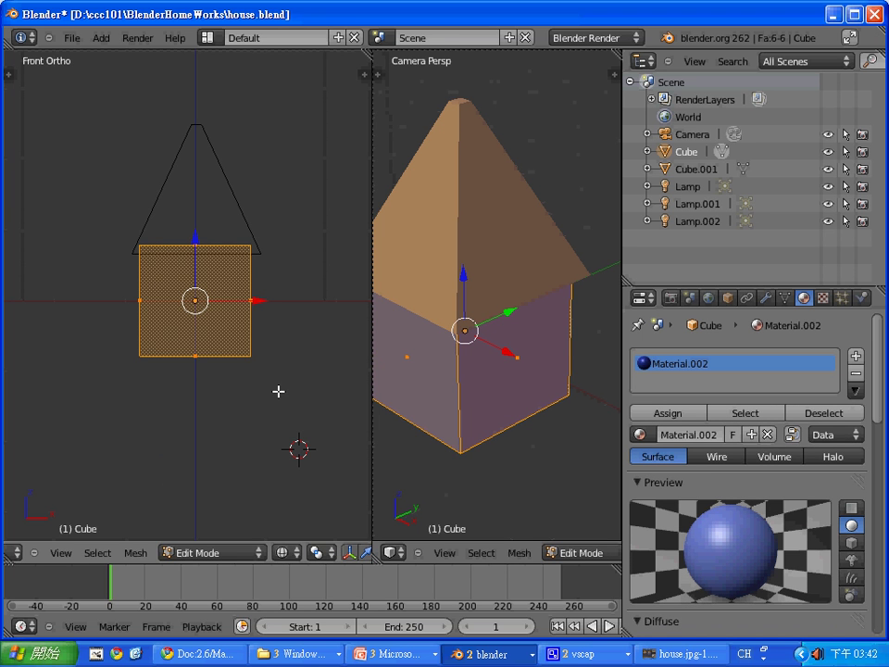
Return the cube to Object Mode and display an empty scene layer
key(Tab)
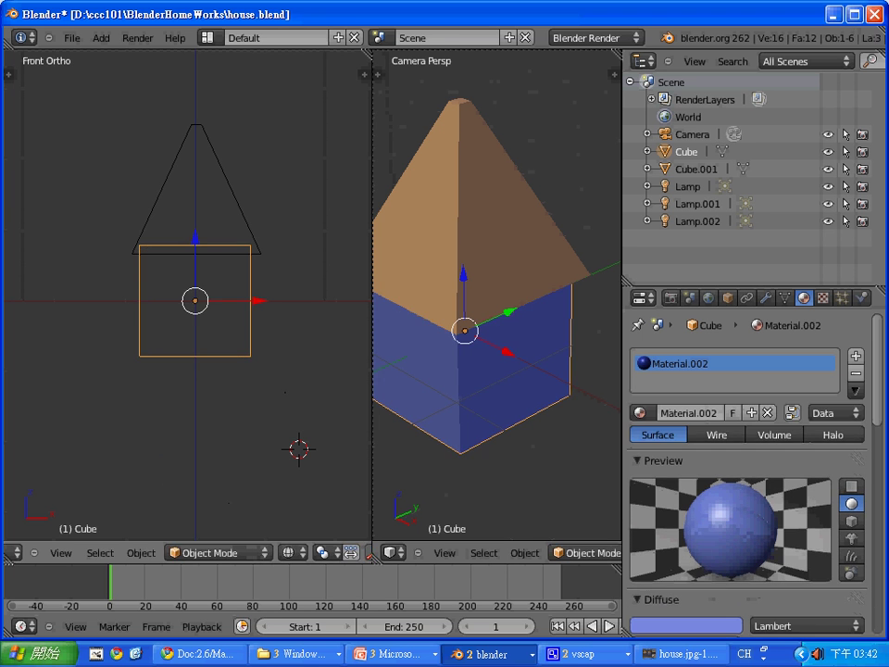
key(Tab)
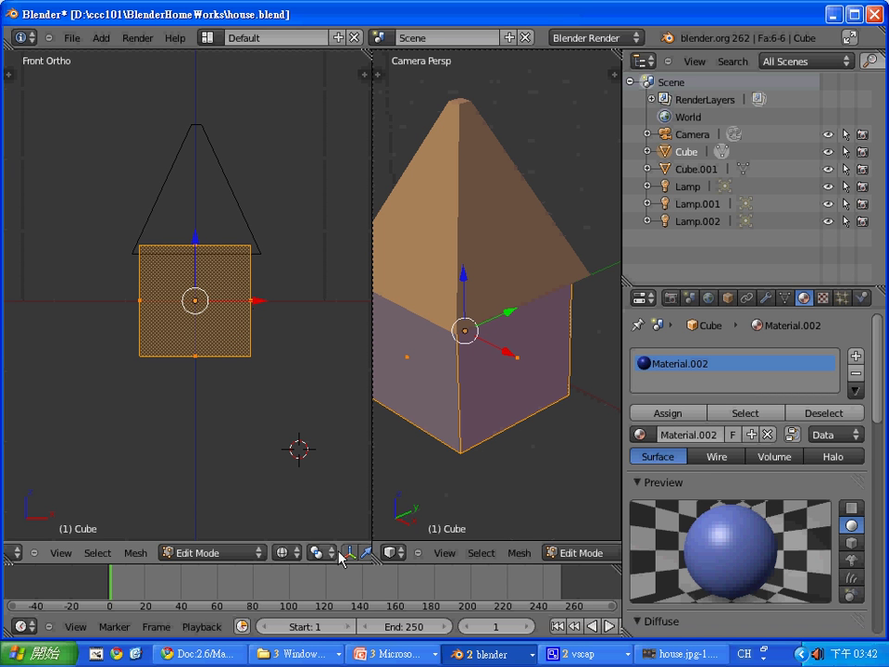
mouse_move(343, 555)
middle_down()
mouse_move(4, 525)
mouse_move(88, 527)
middle_up()
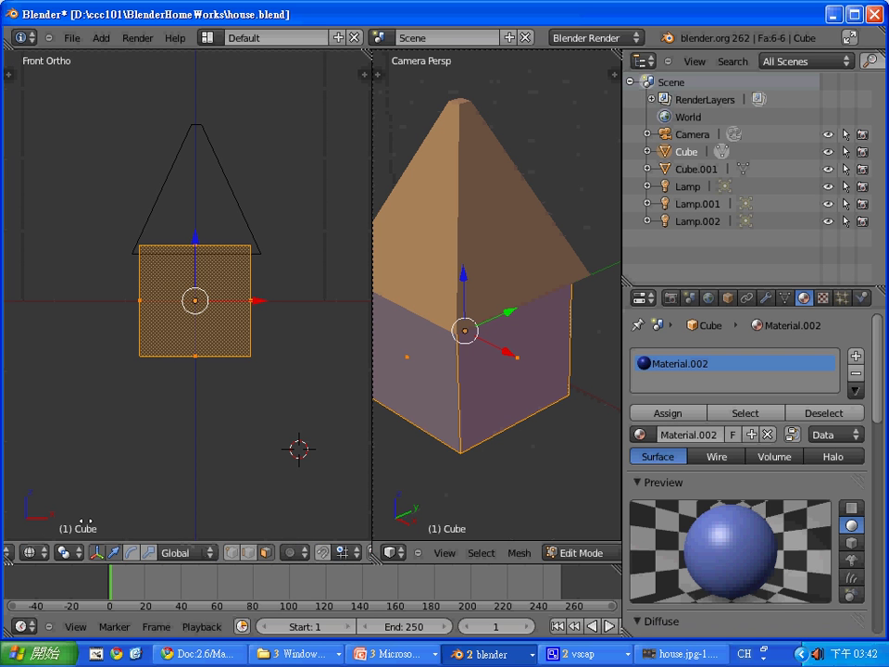
key(Tab)
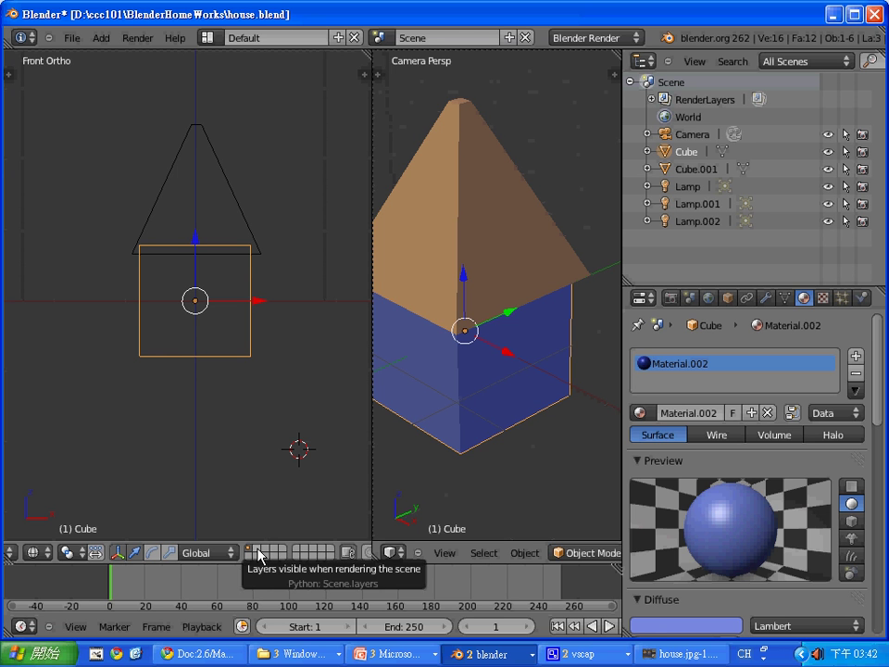
click(259, 553)
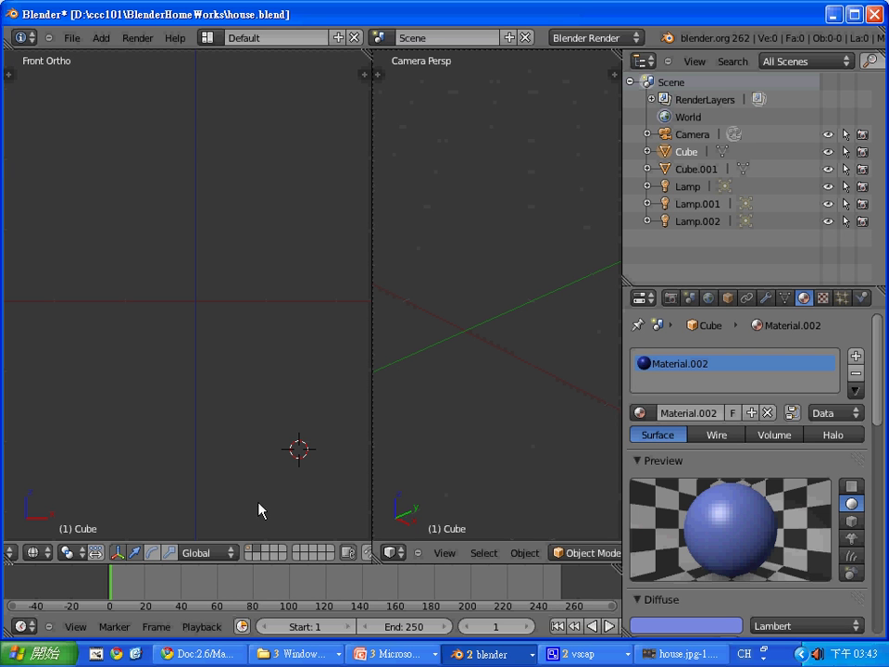
Add a cube, Cube.002, at the world origin and scale it down to 0.5641
click(195, 299)
click(239, 247)
click(197, 301)
key(shift+a)
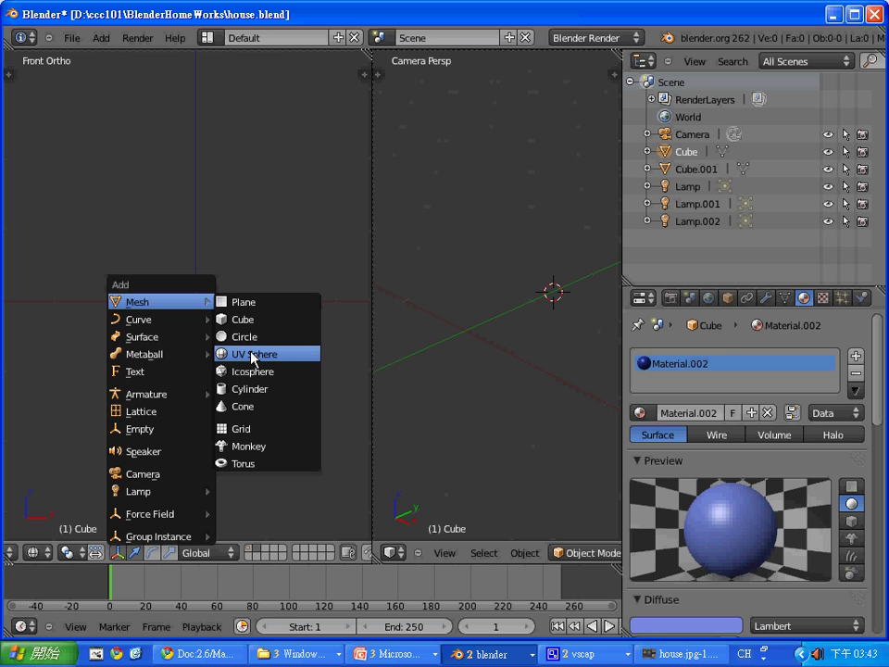
click(243, 319)
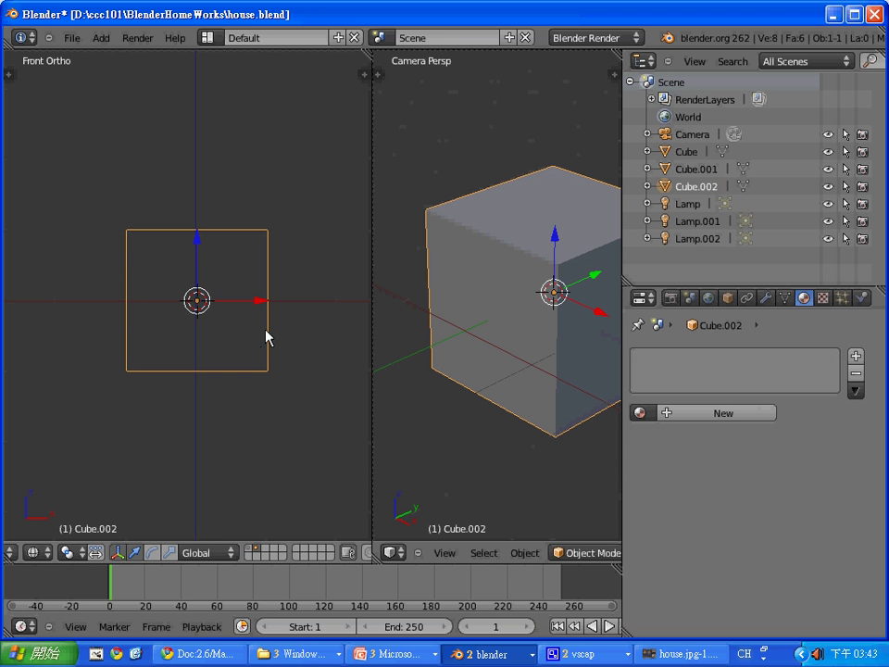
key(s)
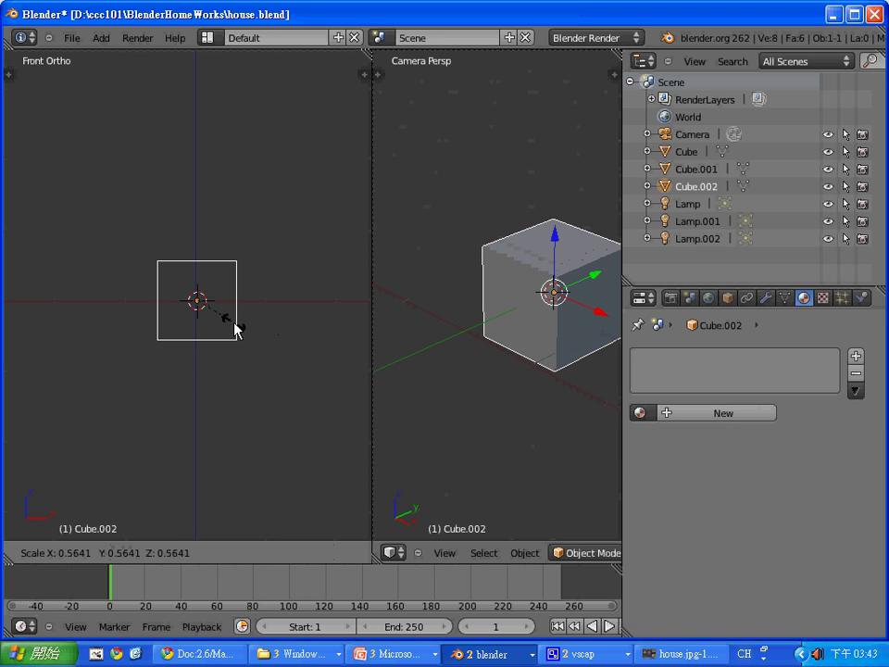
click(235, 329)
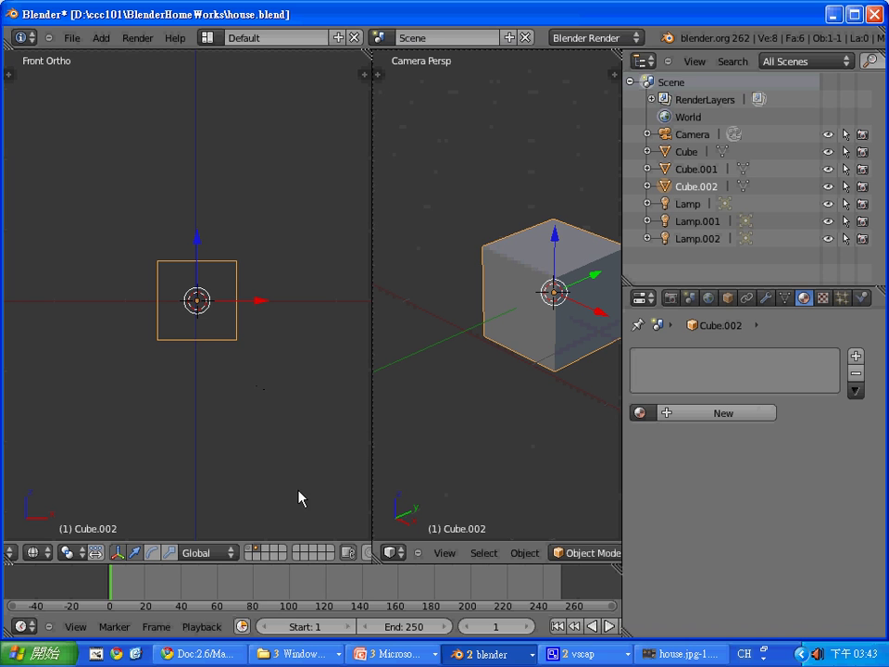
Compare the house layer with the new cube's layer, ending with only Cube.002 visible
click(250, 553)
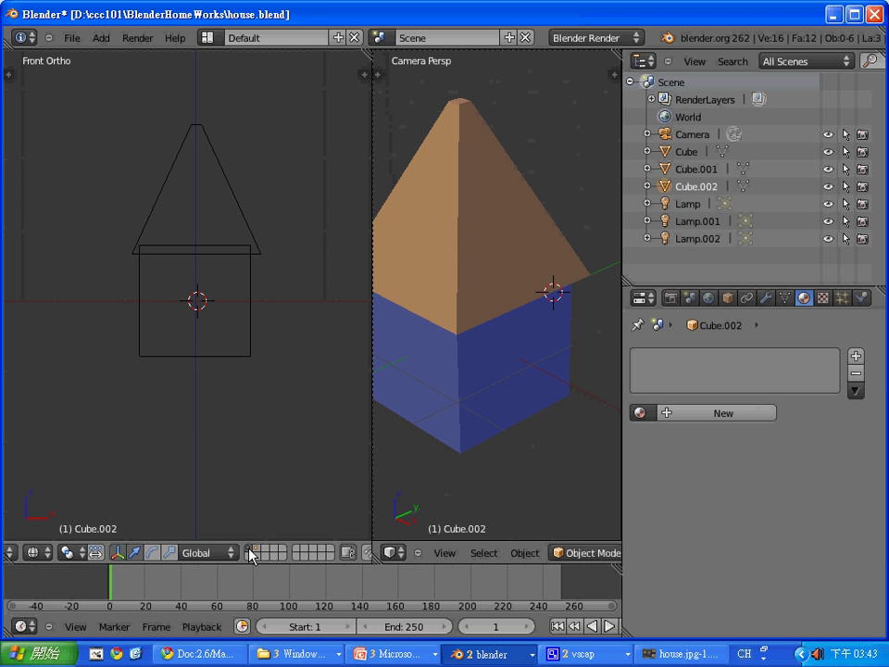
click(257, 555)
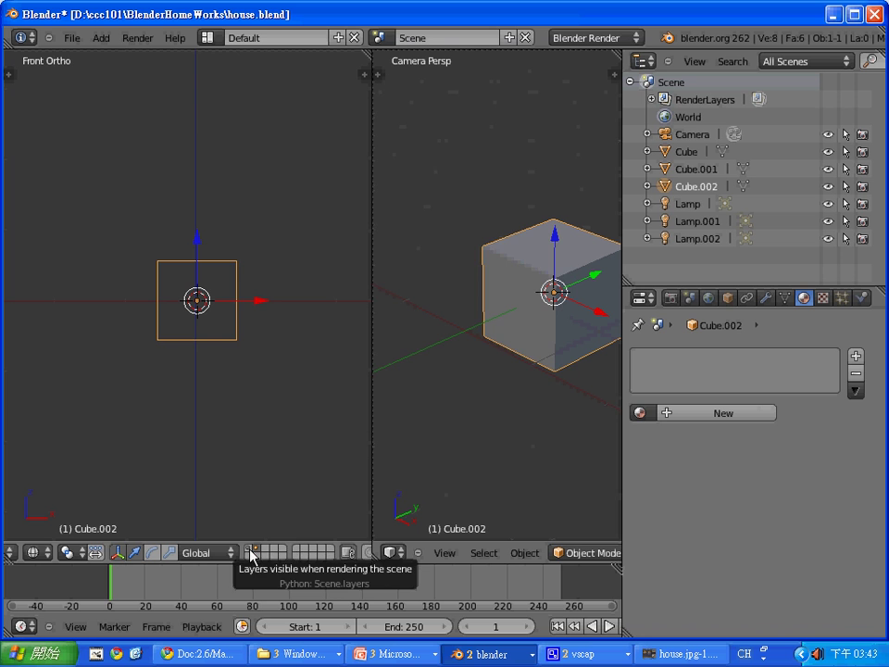
shift+click(249, 554)
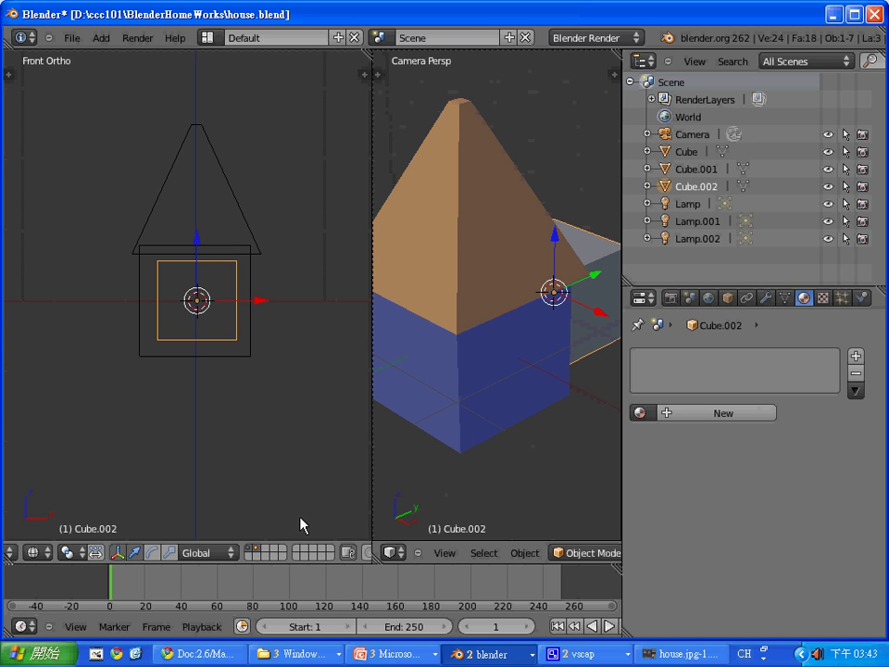
click(259, 552)
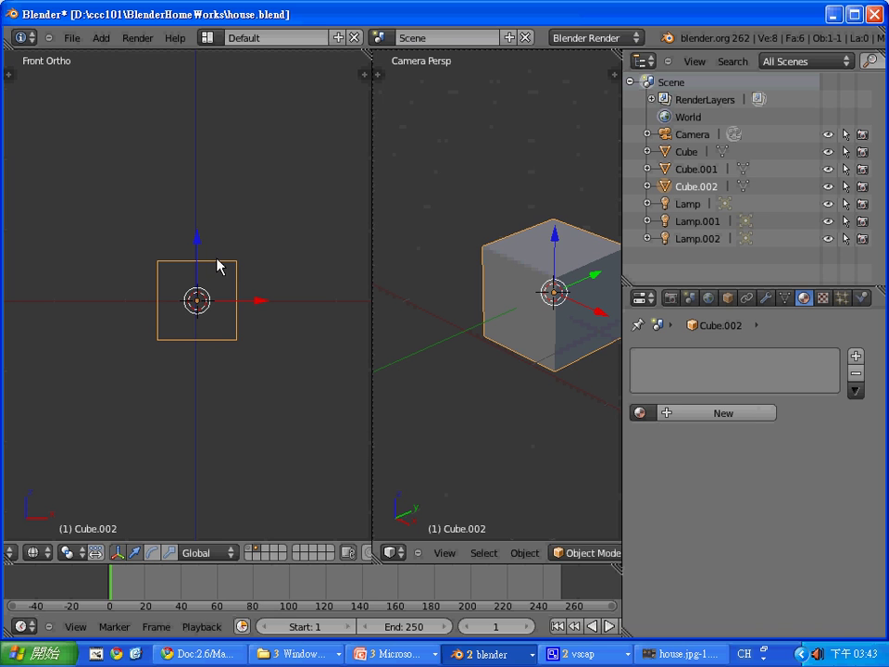
Put Cube.002 in Edit Mode with all elements deselected
key(Tab)
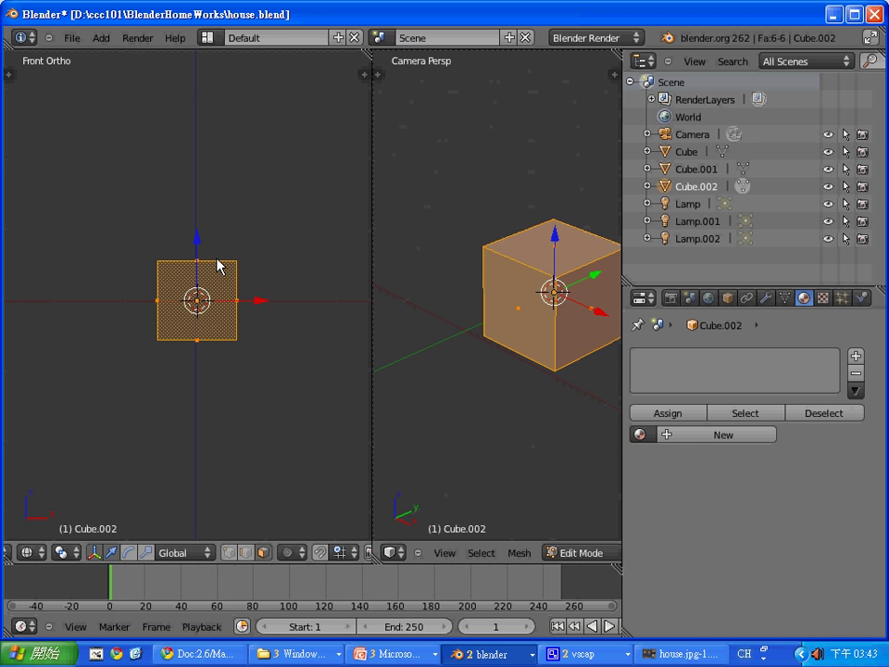
key(a)
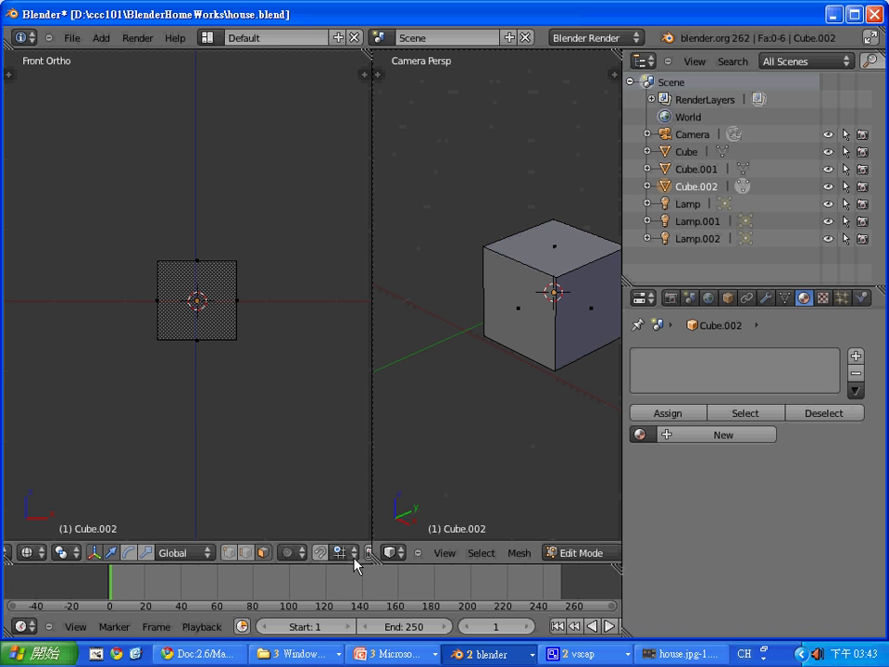
scroll(364, 560, up, 1)
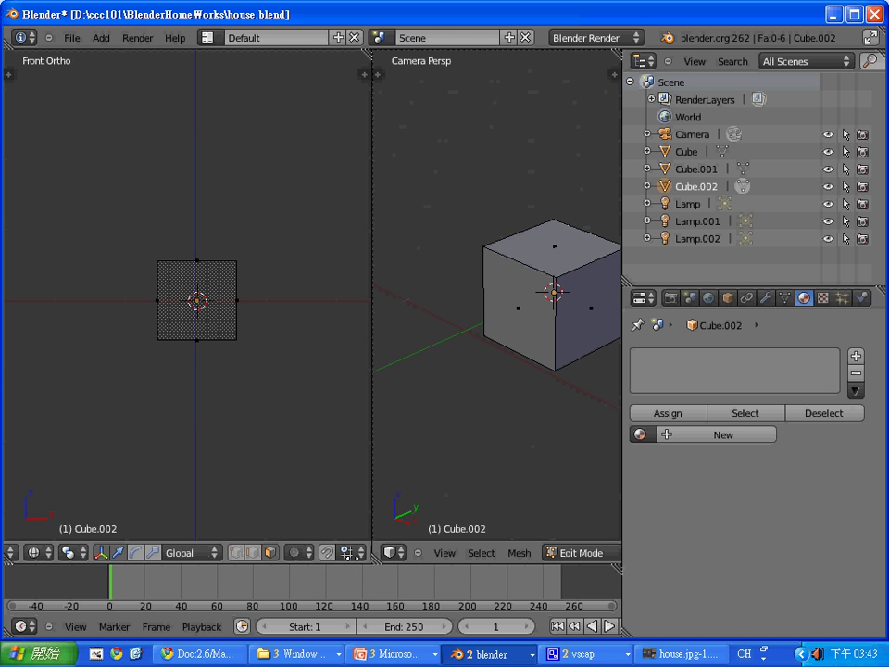
Extrude Cube.002's top face upward twice into a three-block tower
scroll(364, 560, up, 1)
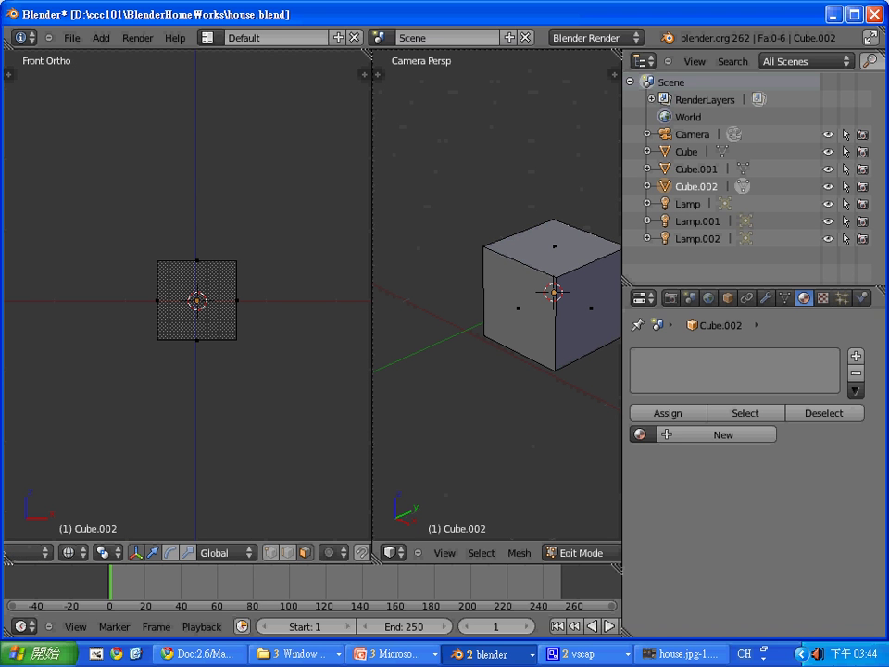
right_click(213, 258)
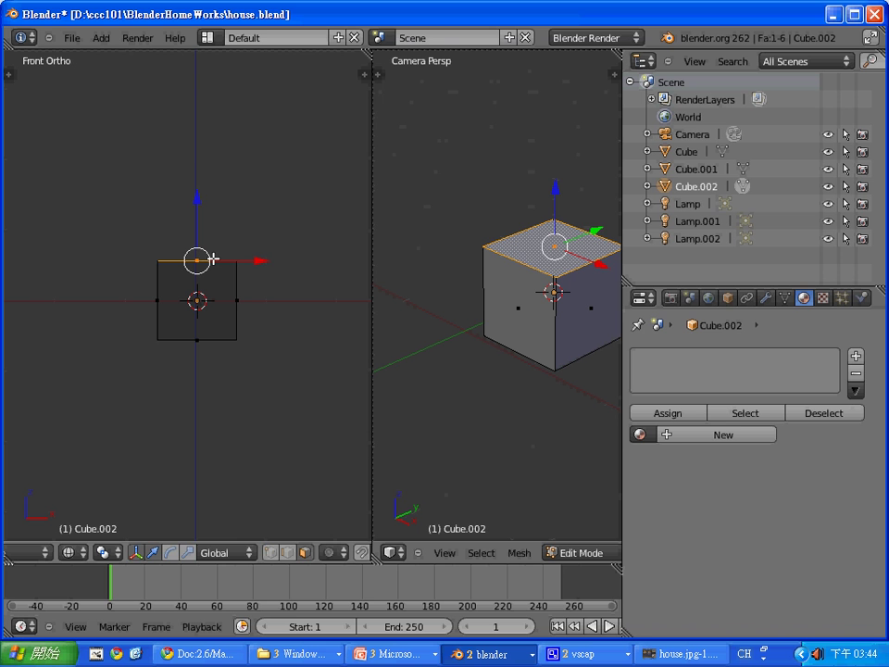
key(e)
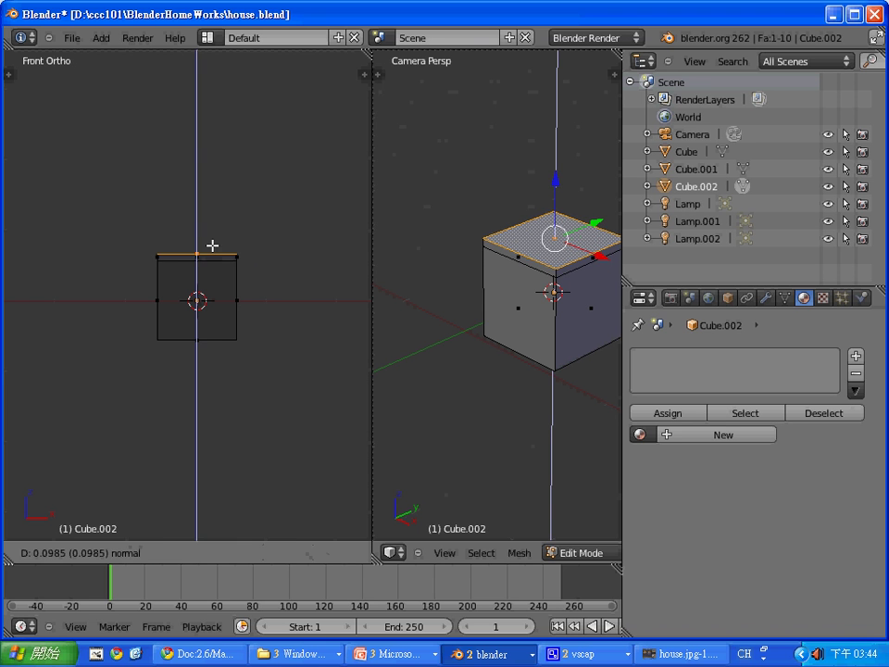
click(211, 199)
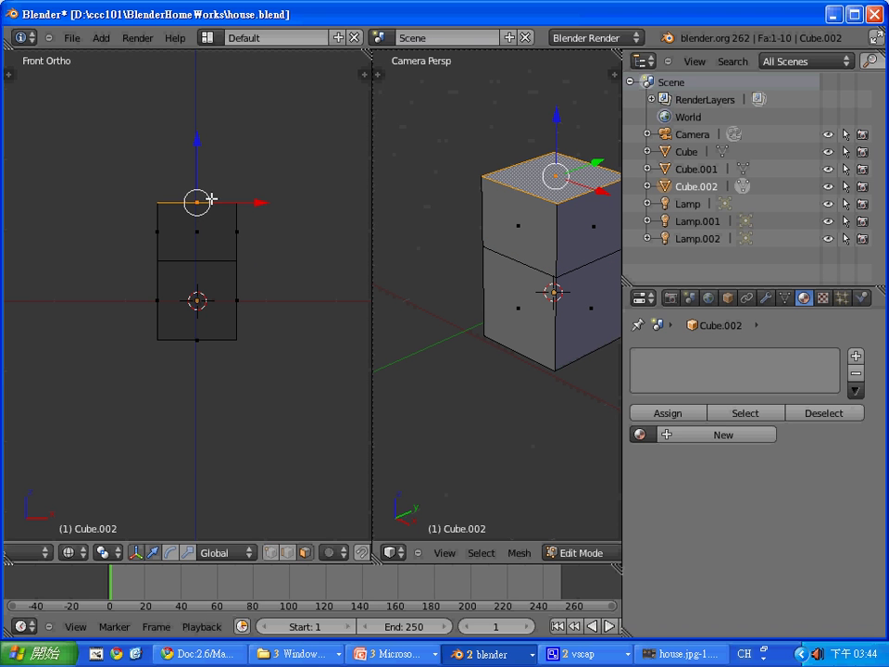
key(e)
click(211, 137)
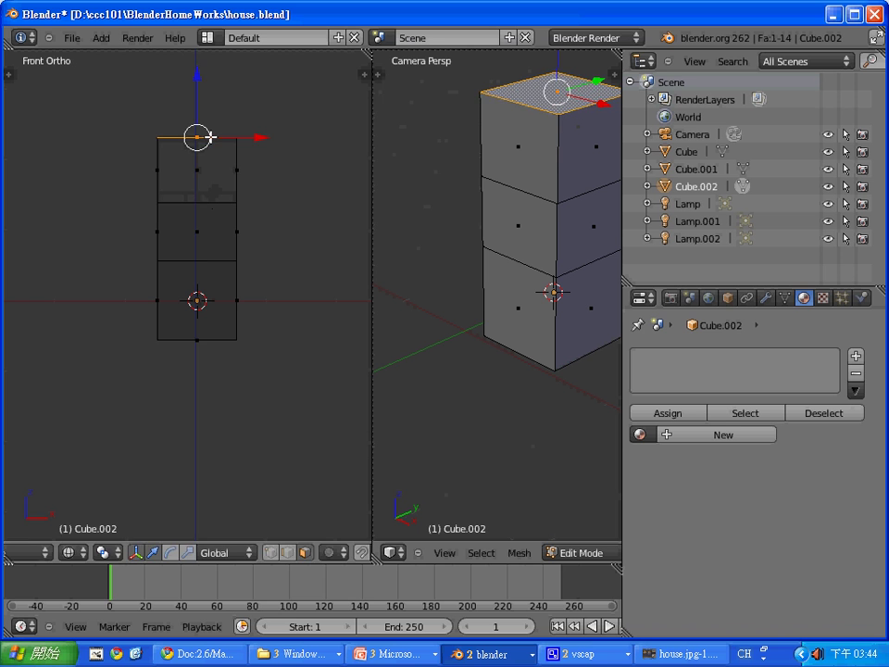
Shift the top face right to slant the upper block, undoing a trial rotation
key(g)
click(267, 143)
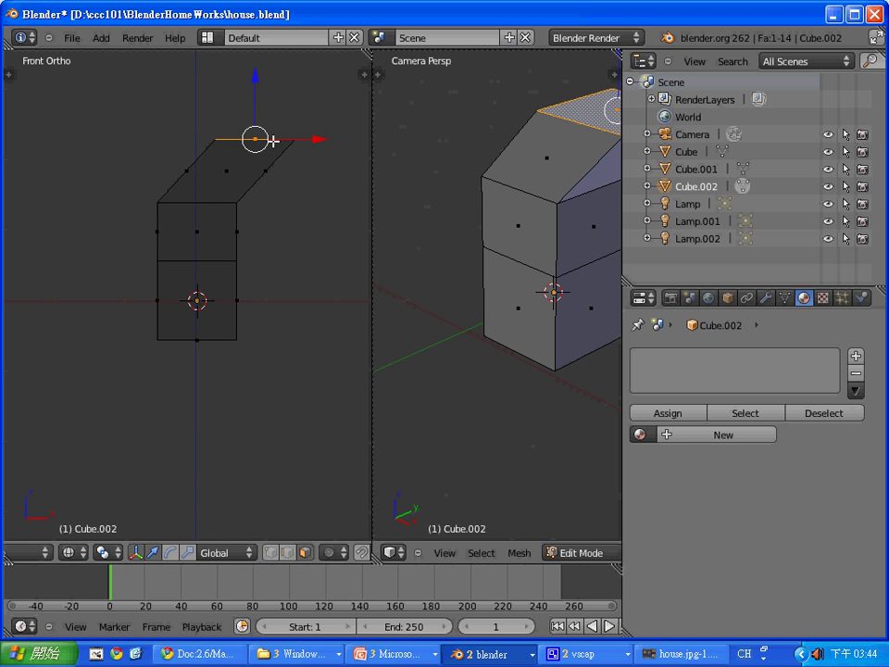
key(r)
click(268, 127)
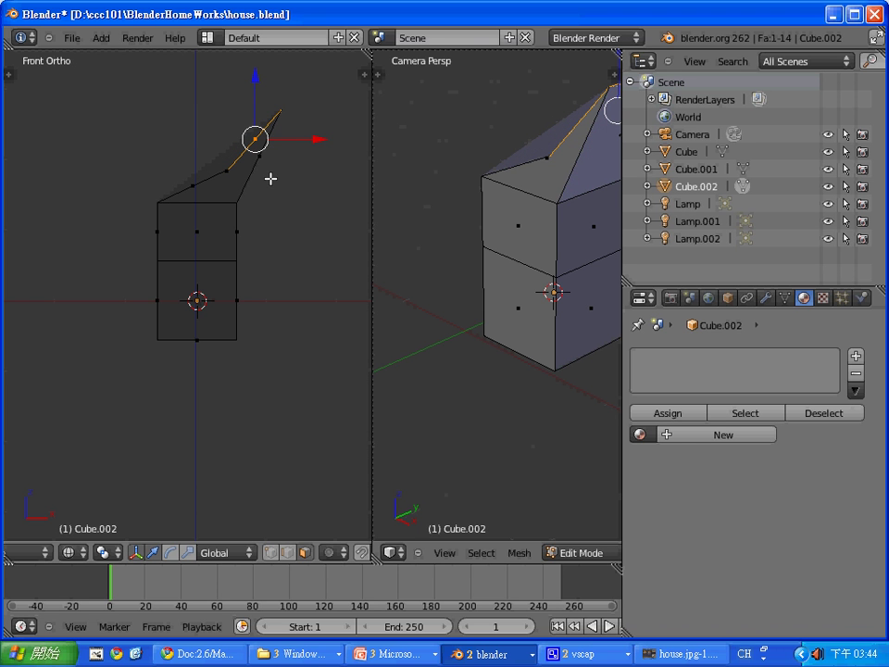
key(ctrl+z)
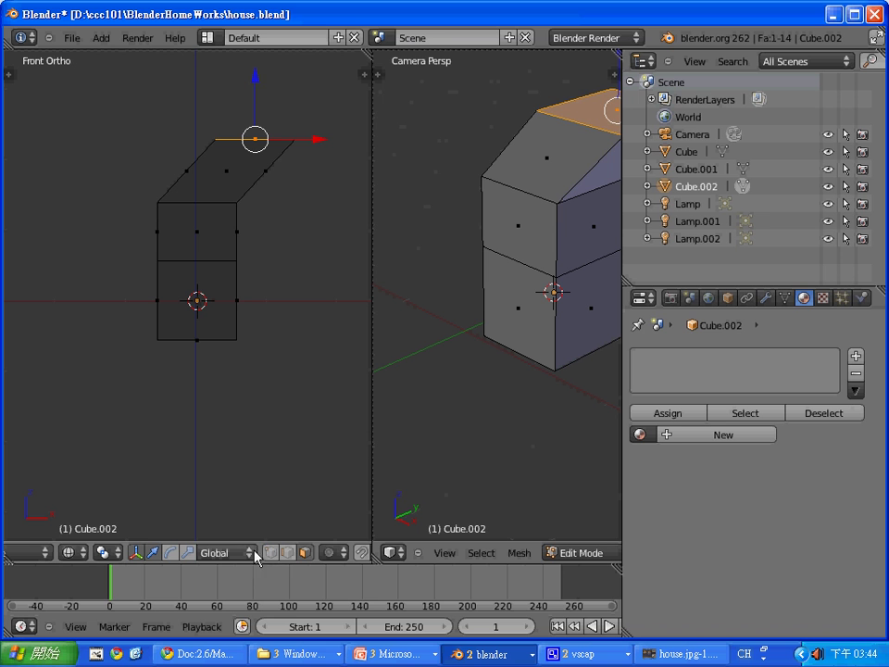
Narrow the slanted top face along X and shrink it uniformly to about 0.72
click(170, 553)
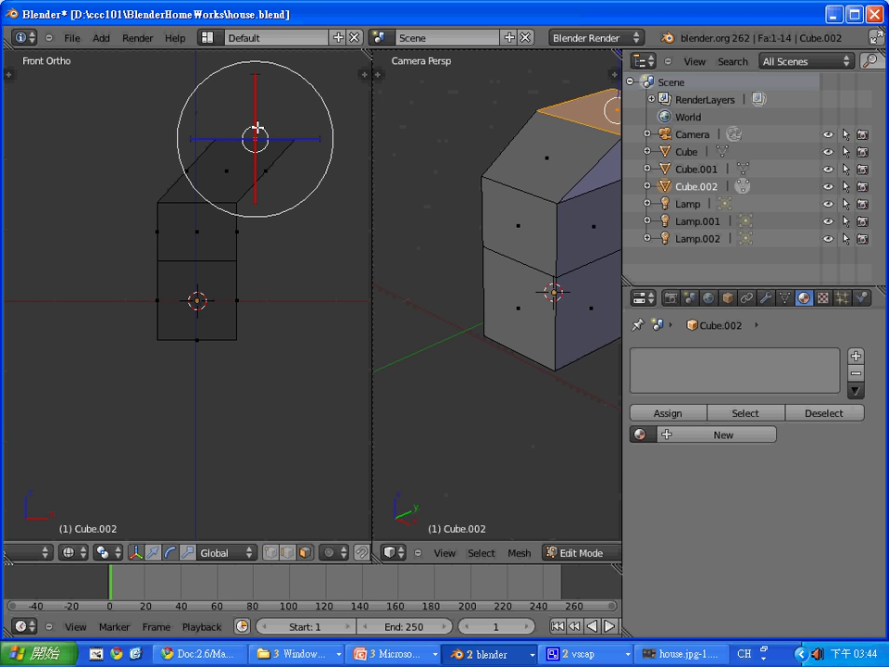
drag(257, 137, 258, 191)
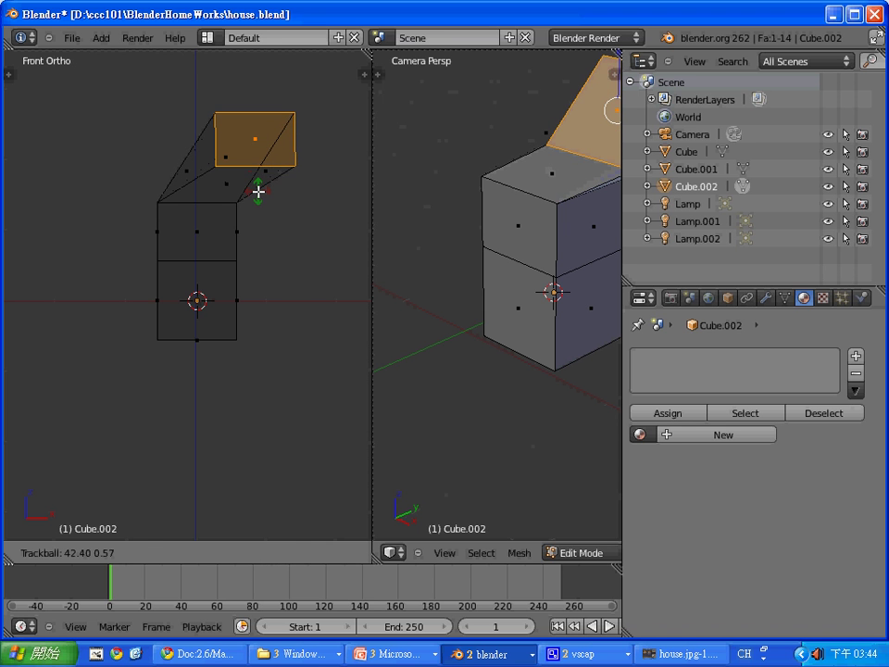
right_click(258, 192)
click(189, 553)
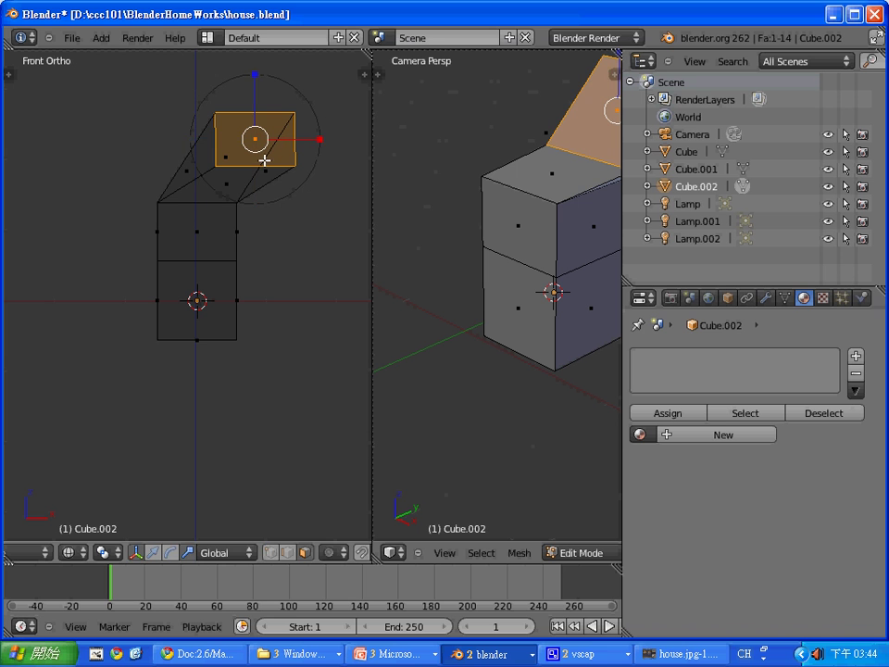
drag(319, 139, 271, 137)
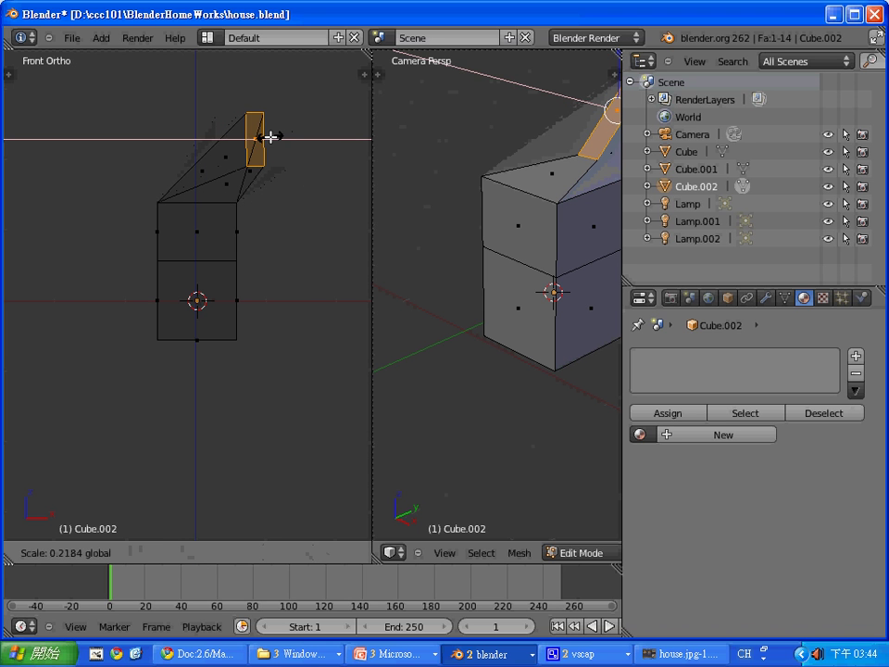
click(270, 137)
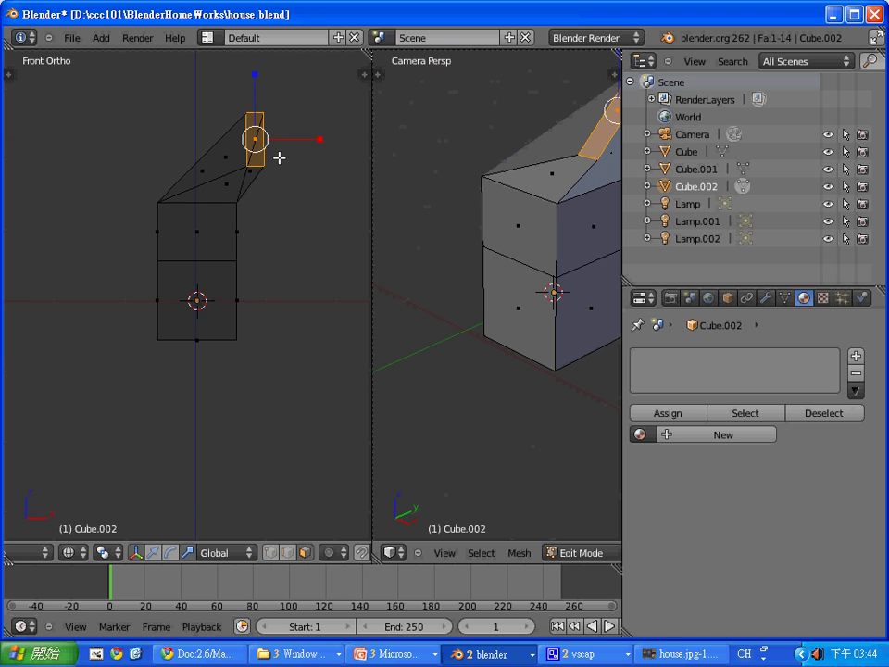
key(s)
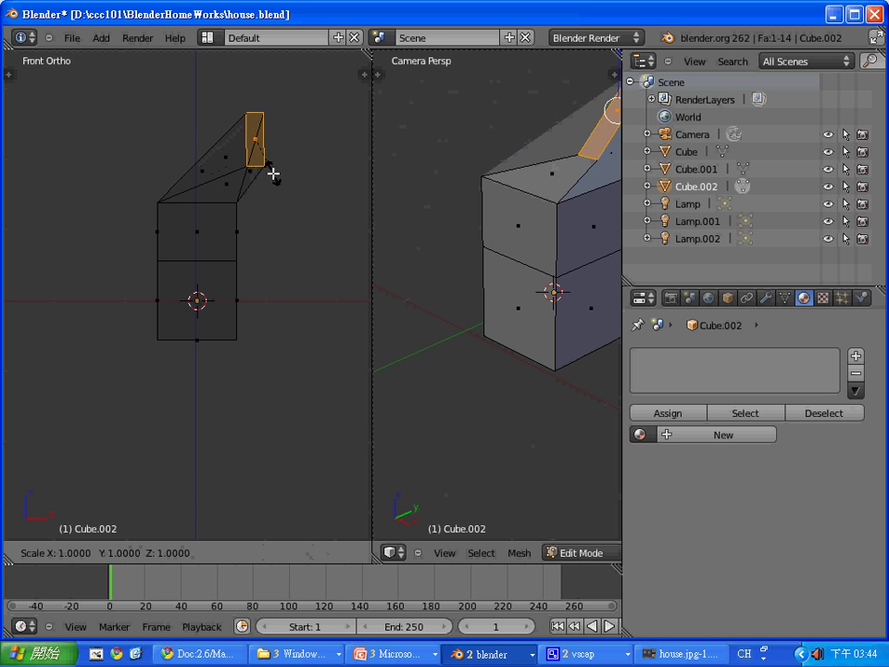
click(270, 176)
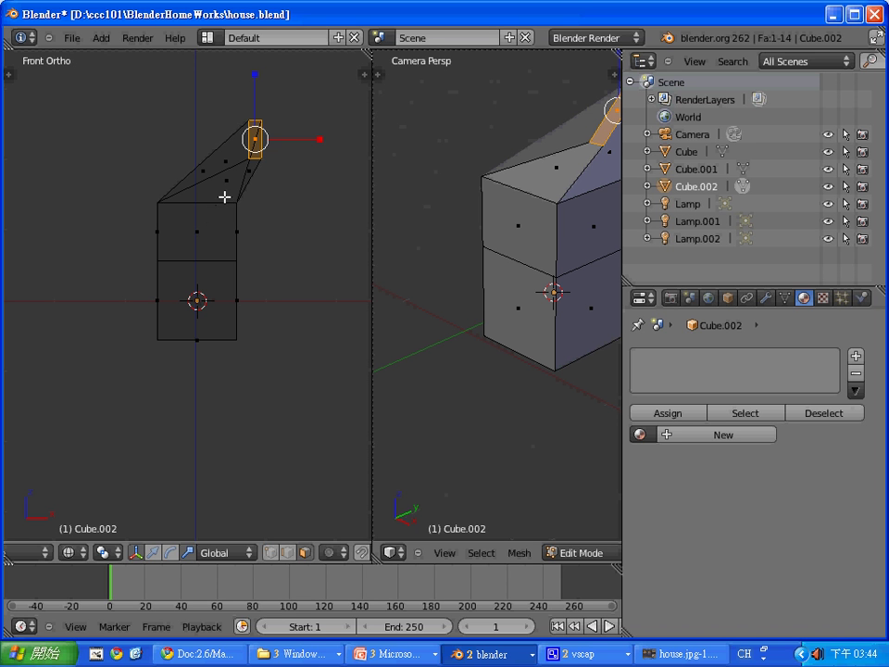
Extrude the lower block's right face outward along X into a new box
right_click(238, 317)
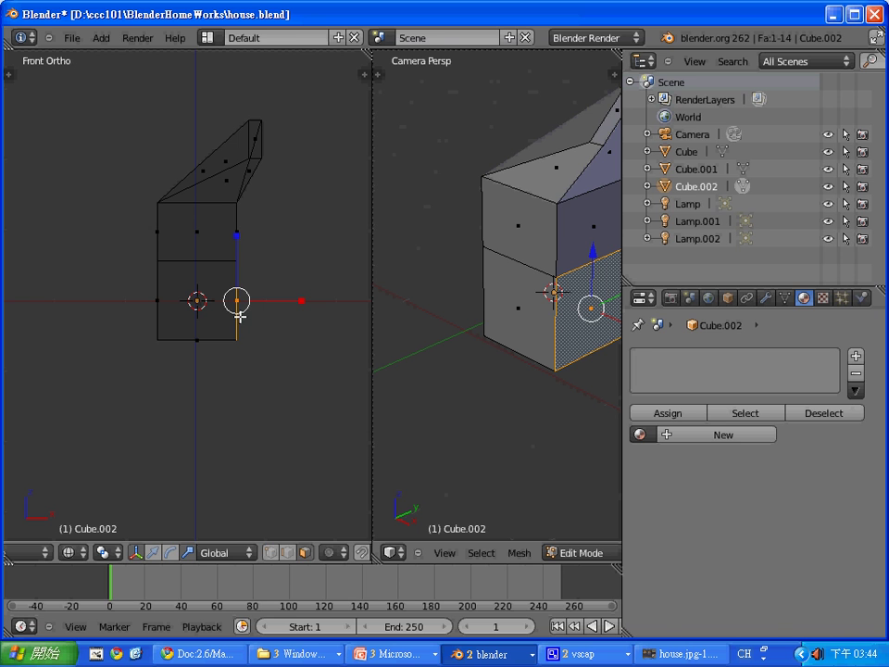
click(287, 553)
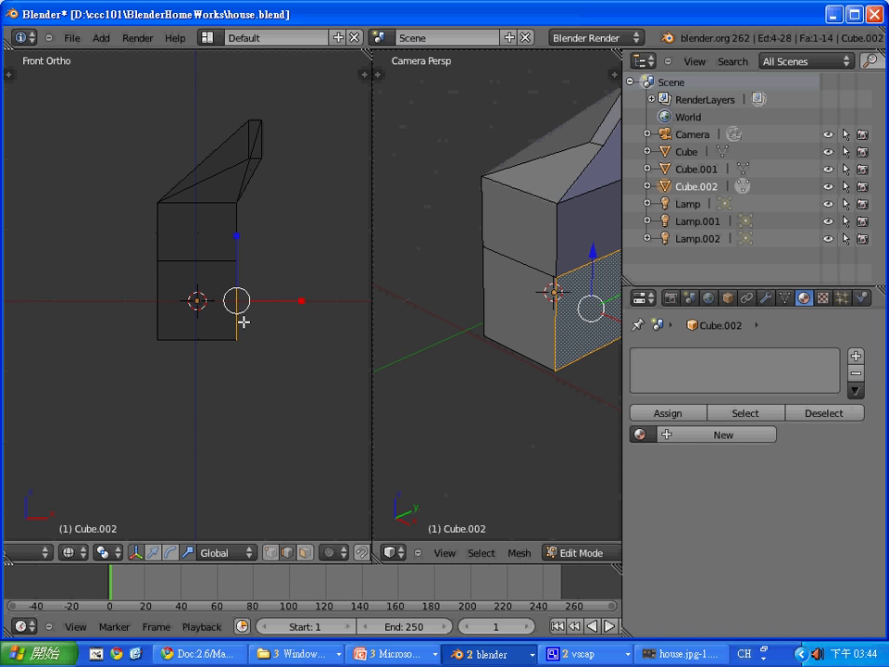
key(e)
click(291, 314)
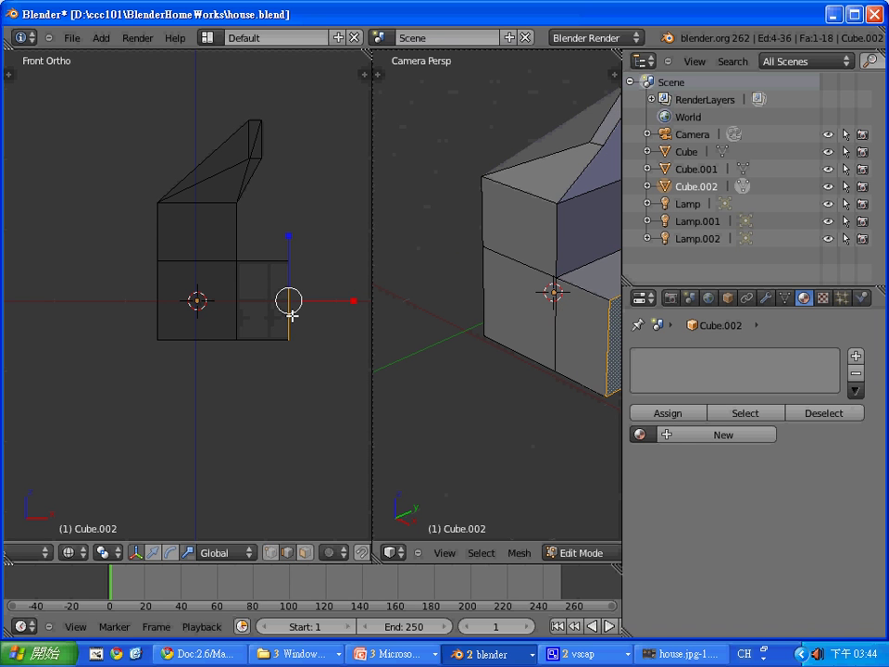
Zoom the view and switch the right viewport from camera to a free view
scroll(301, 364, up, 1)
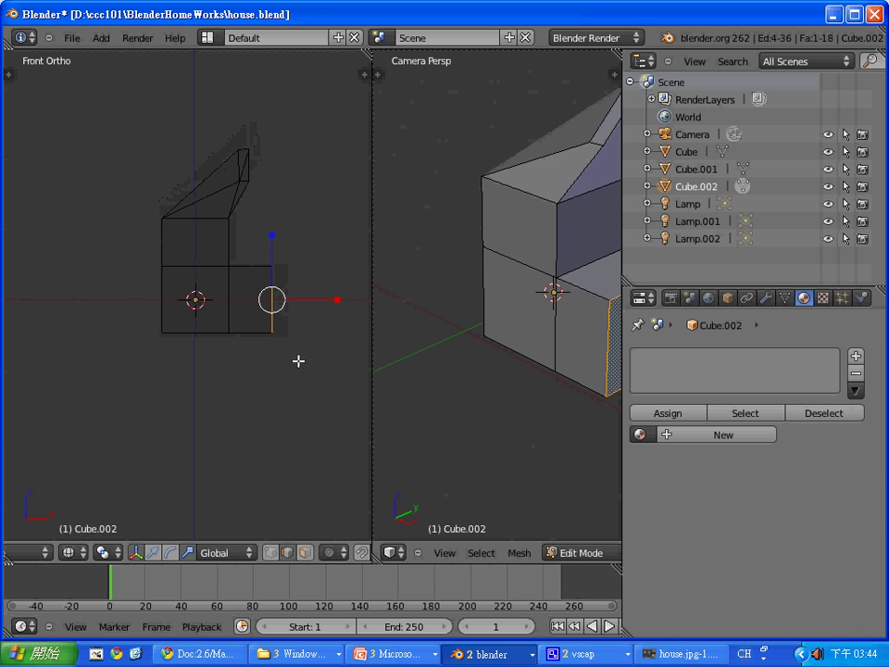
scroll(298, 360, up, 1)
scroll(298, 361, down, 1)
key(KP_0)
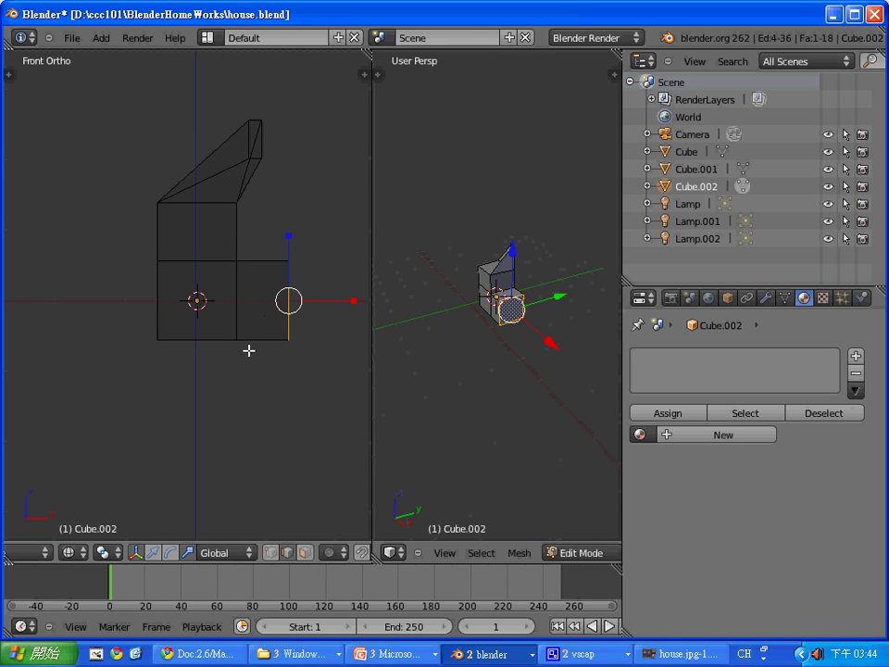
Select the roof-base vertex and drag it out to form an arm toward the upper right
right_click(251, 343)
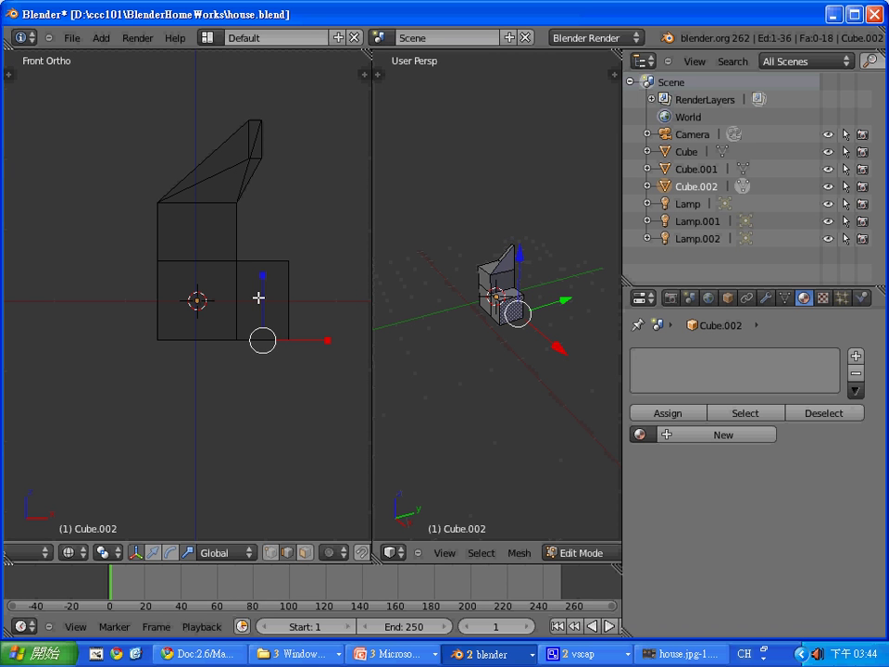
right_click(237, 229)
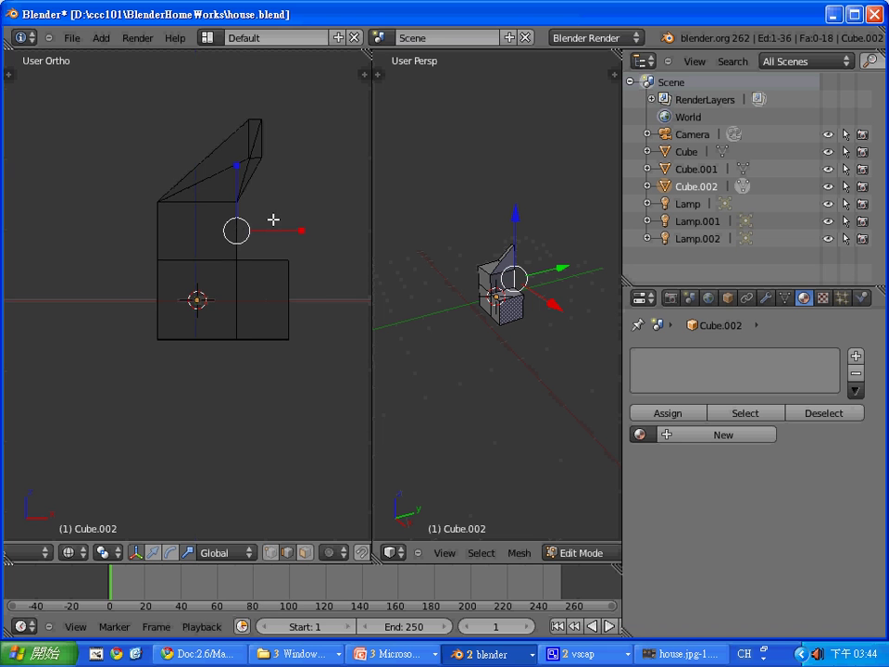
mouse_move(274, 220)
middle_down()
mouse_move(240, 238)
mouse_move(158, 246)
middle_up()
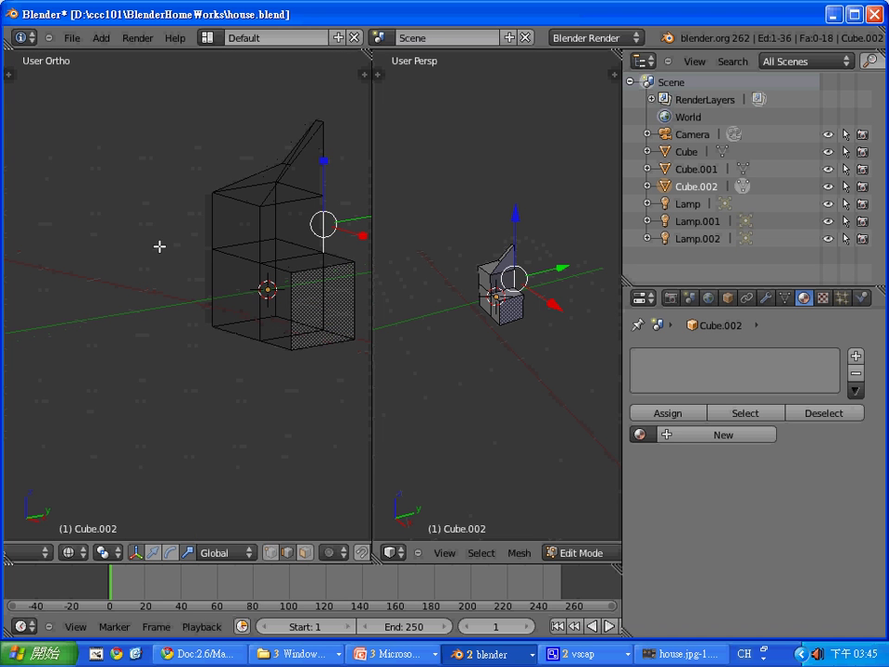
shift+middle_drag(346, 196, 247, 228)
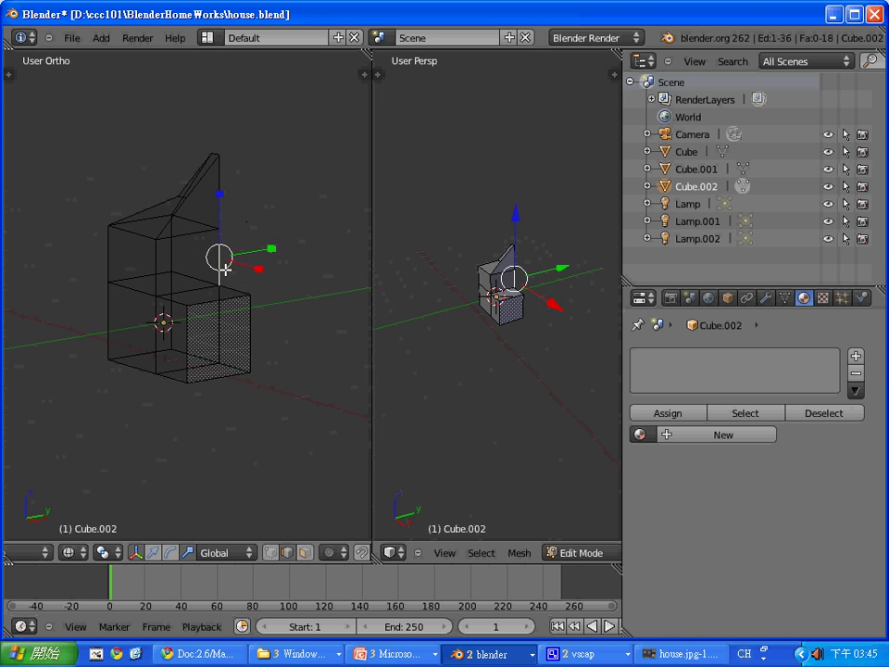
drag(219, 259, 294, 239)
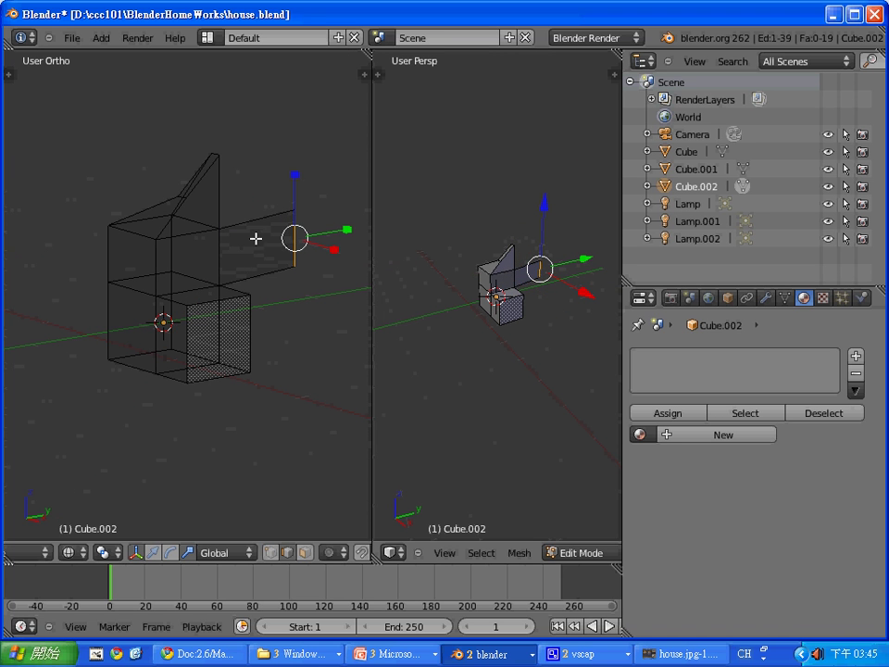
mouse_move(270, 189)
middle_down()
mouse_move(237, 252)
mouse_move(300, 288)
mouse_move(281, 304)
mouse_move(303, 224)
mouse_move(291, 305)
mouse_move(296, 284)
middle_up()
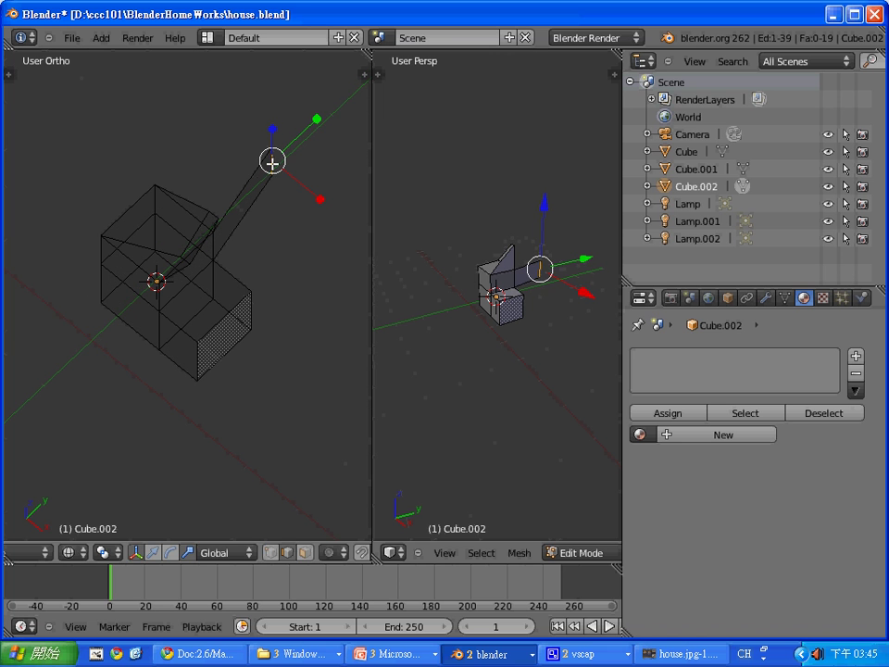
drag(271, 162, 315, 183)
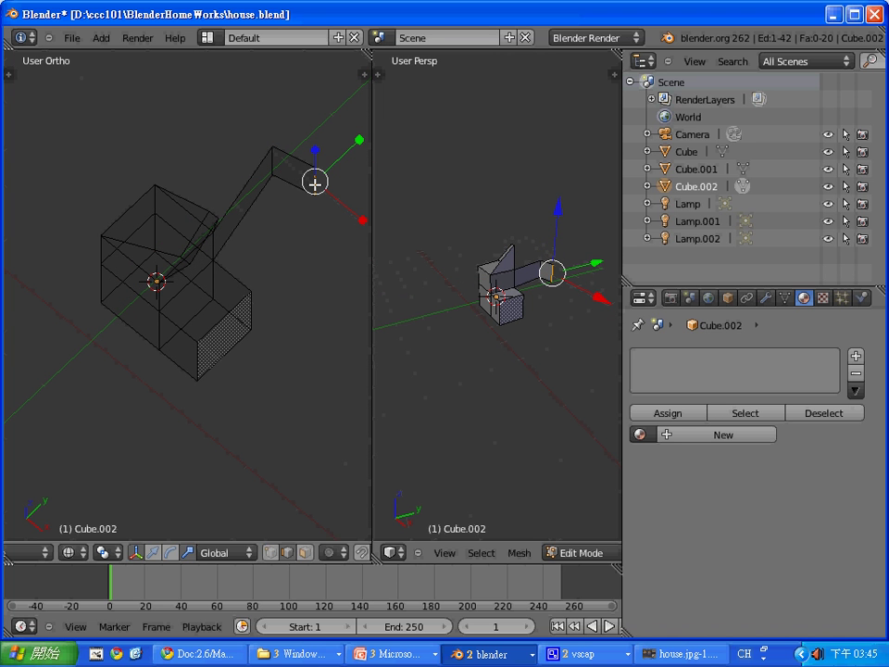
Extrude the arm's end face downward twice into a bent box segment
key(e)
click(302, 241)
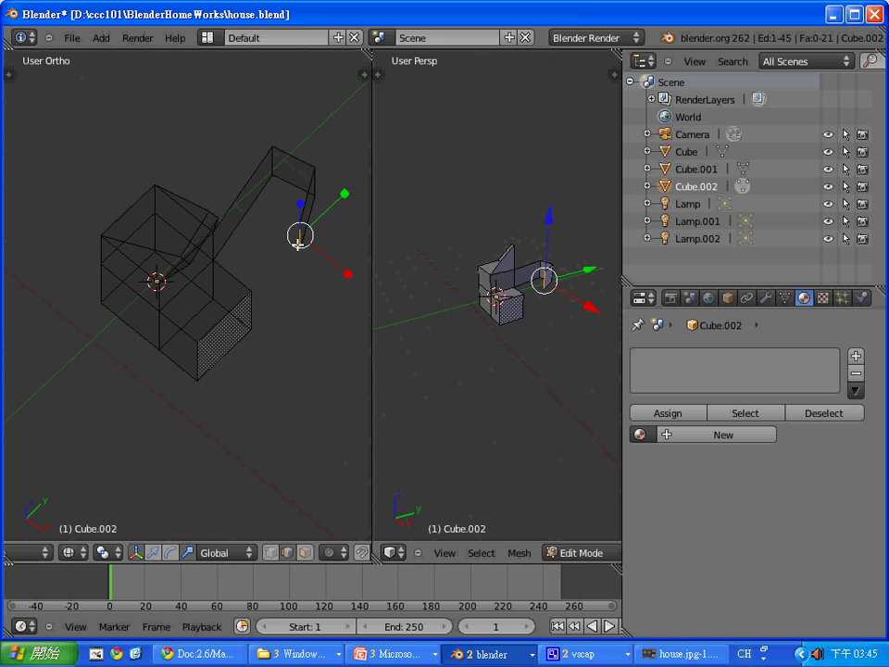
key(e)
click(255, 234)
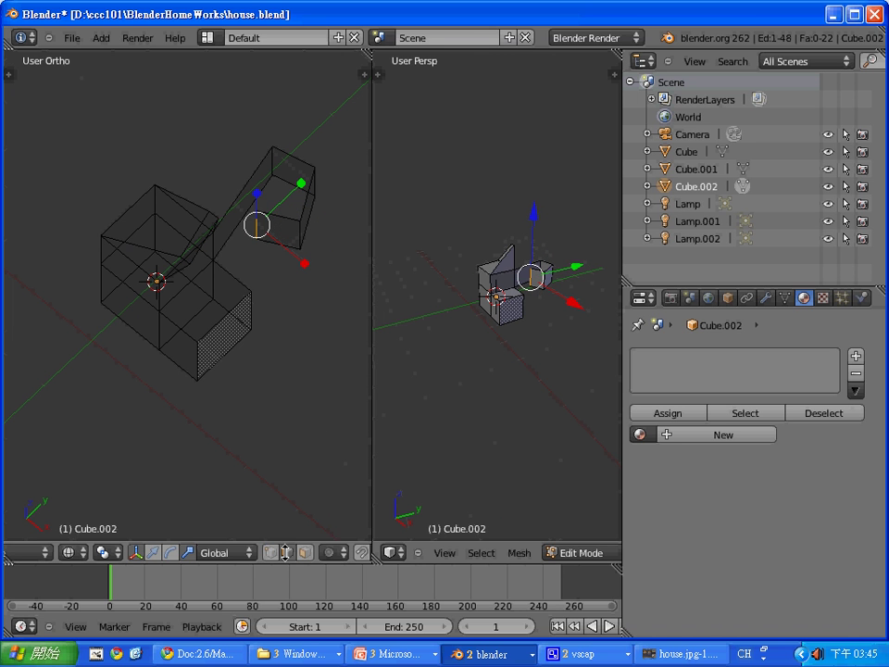
Extrude a chain of four loose edges from a box corner vertex, then try making a face
right_click(258, 209)
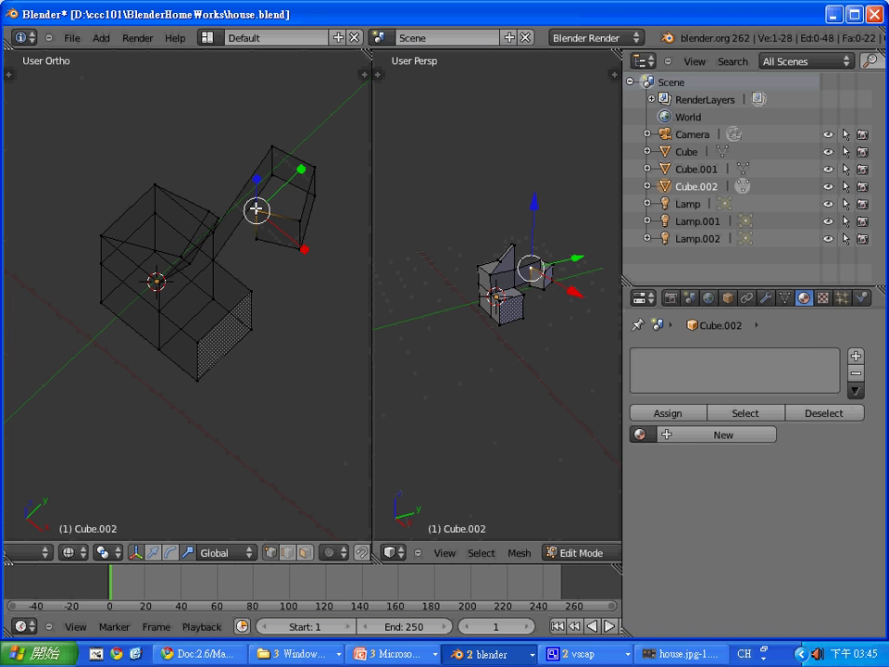
key(e)
click(244, 137)
key(e)
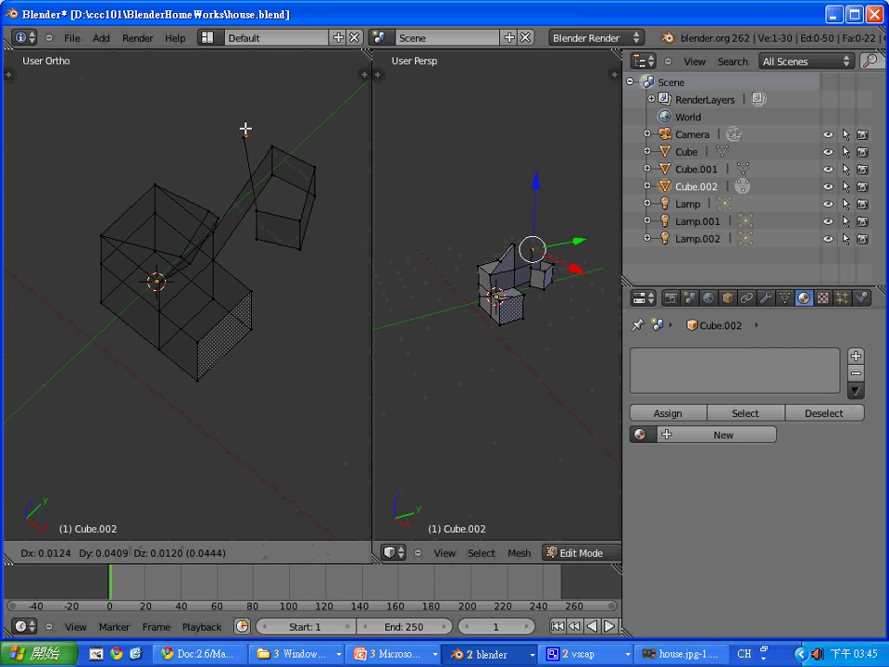
click(315, 92)
key(e)
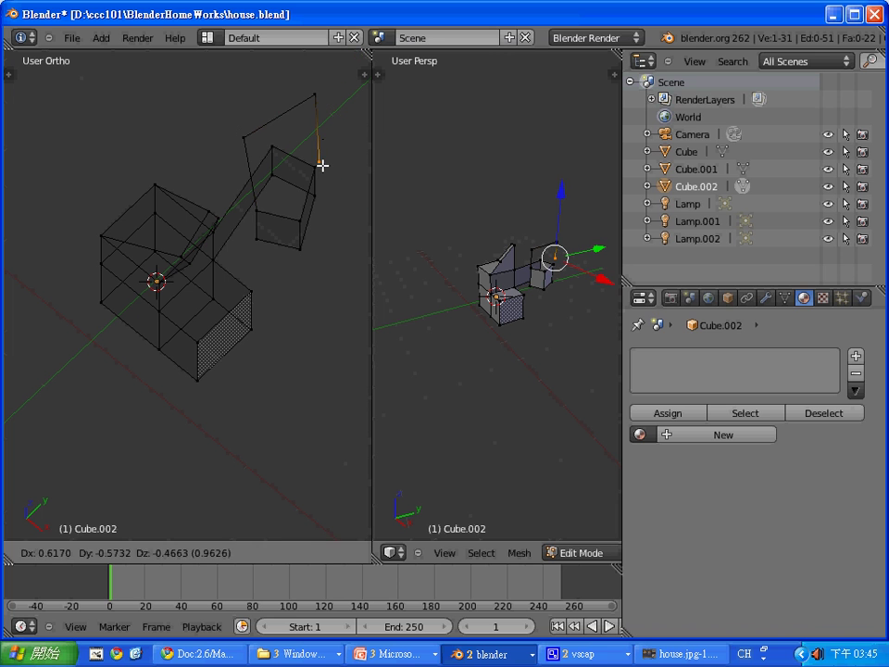
click(322, 165)
key(e)
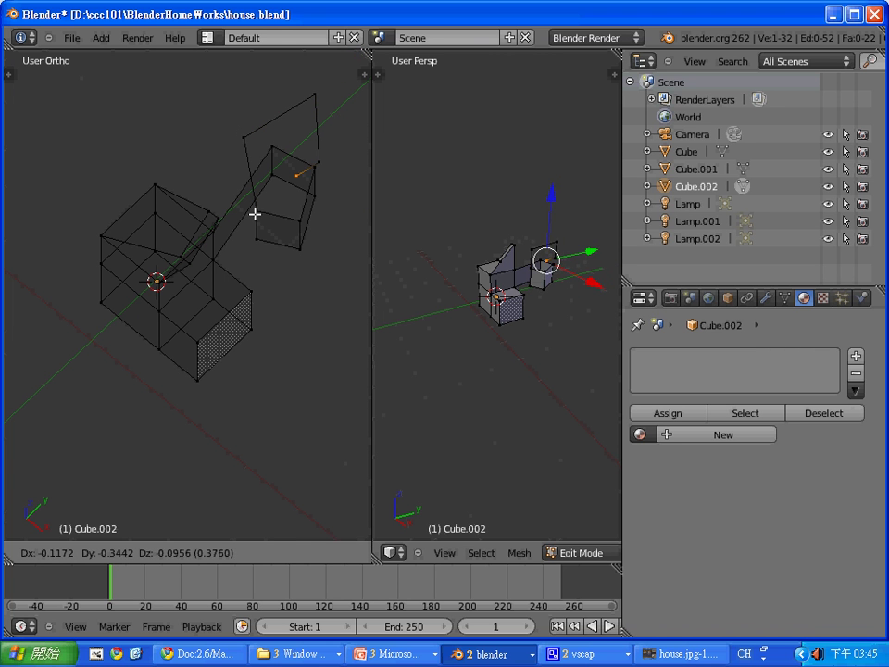
click(219, 238)
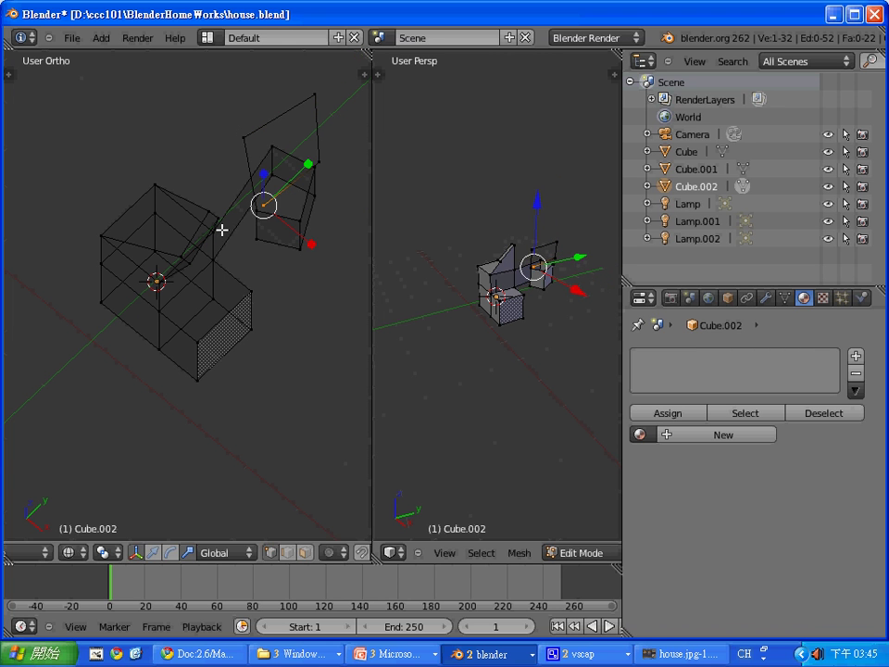
key(f)
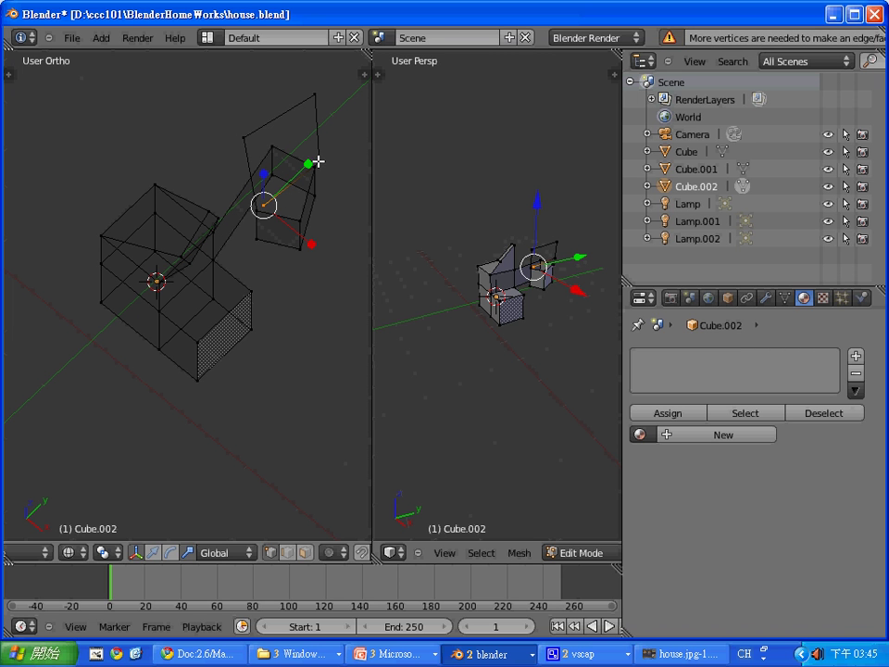
Extrude one more edge from the chain's top vertex and return to Object Mode
right_click(316, 95)
key(e)
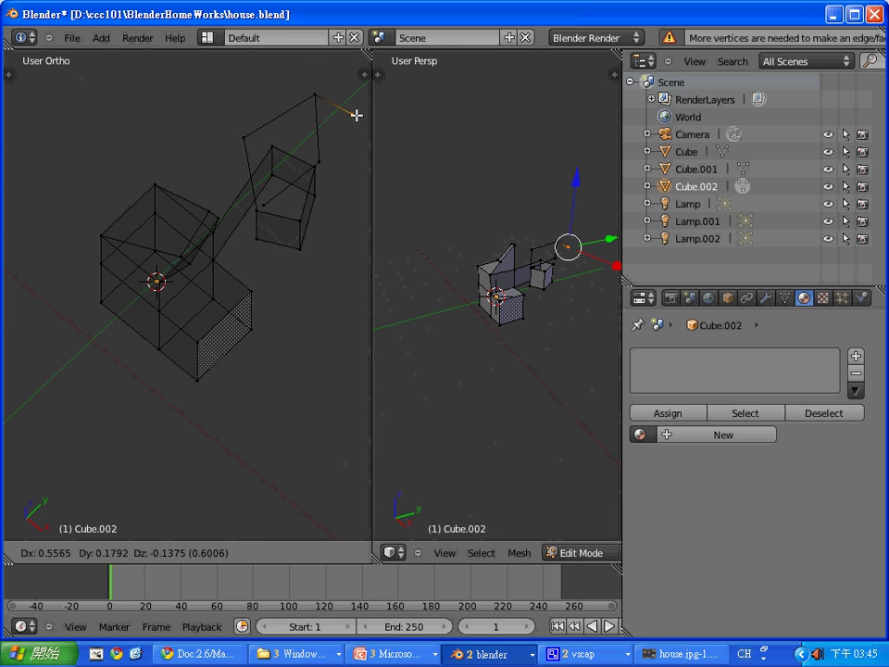
click(356, 119)
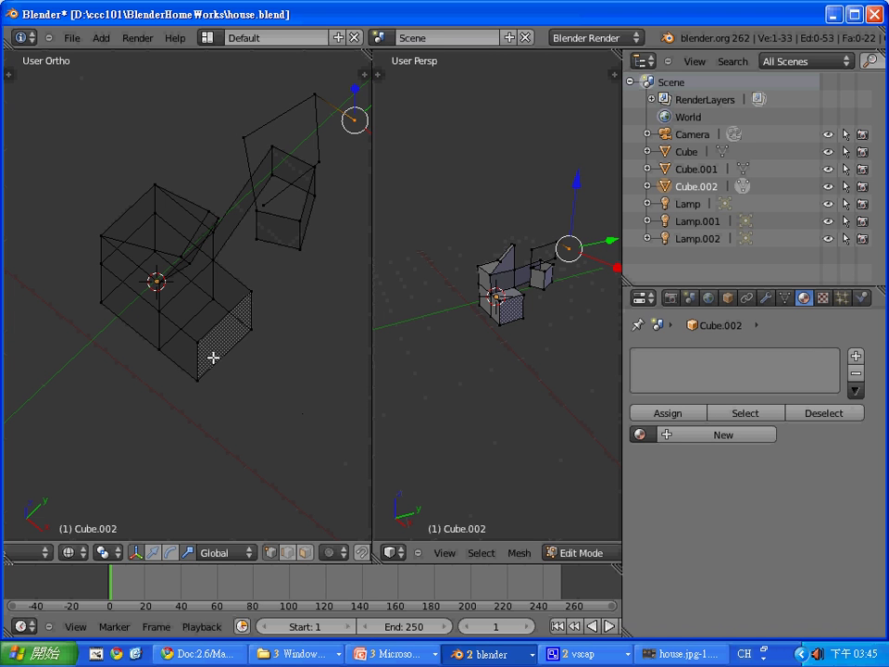
key(Tab)
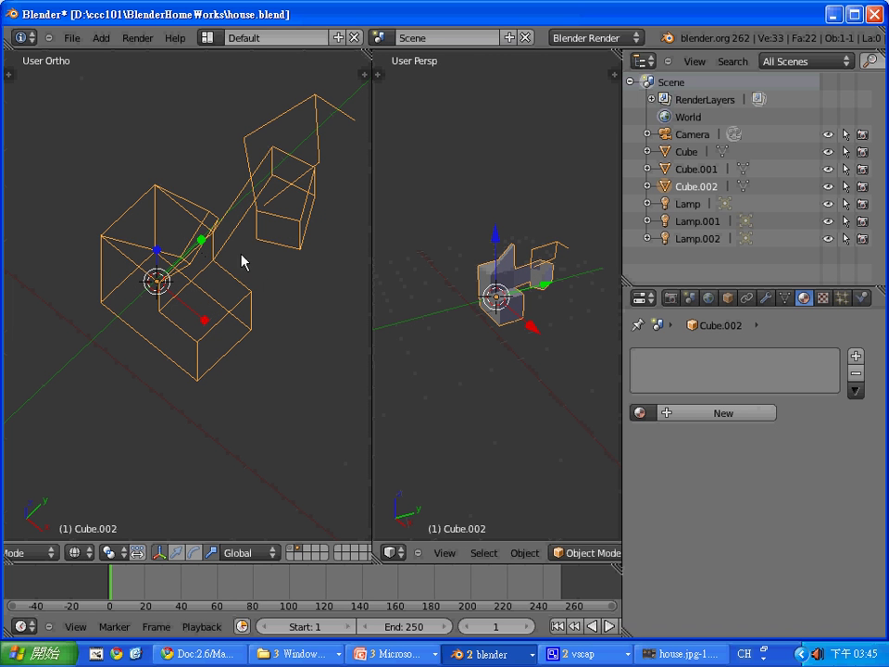
Delete the Cube.002 object, leaving the viewports empty, then scroll the 3D view header
key(x)
click(185, 257)
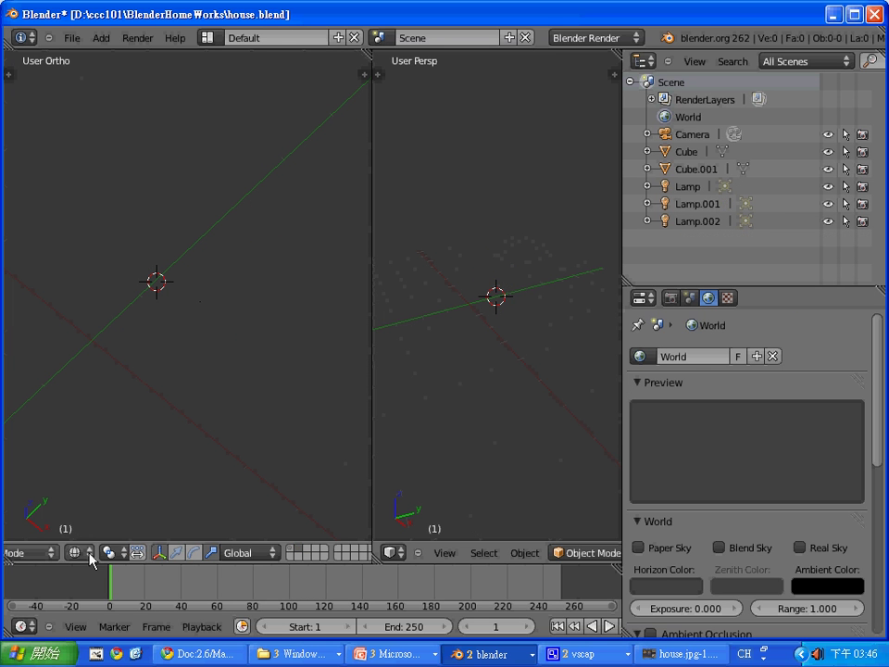
scroll(283, 558, up, 5)
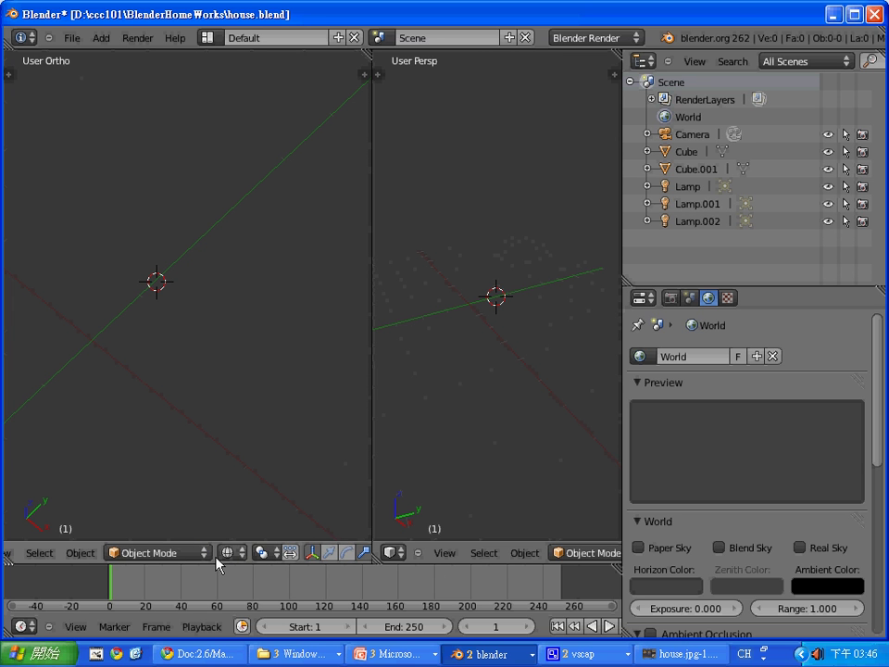
scroll(220, 562, up, 1)
scroll(250, 560, up, 1)
scroll(287, 559, up, 1)
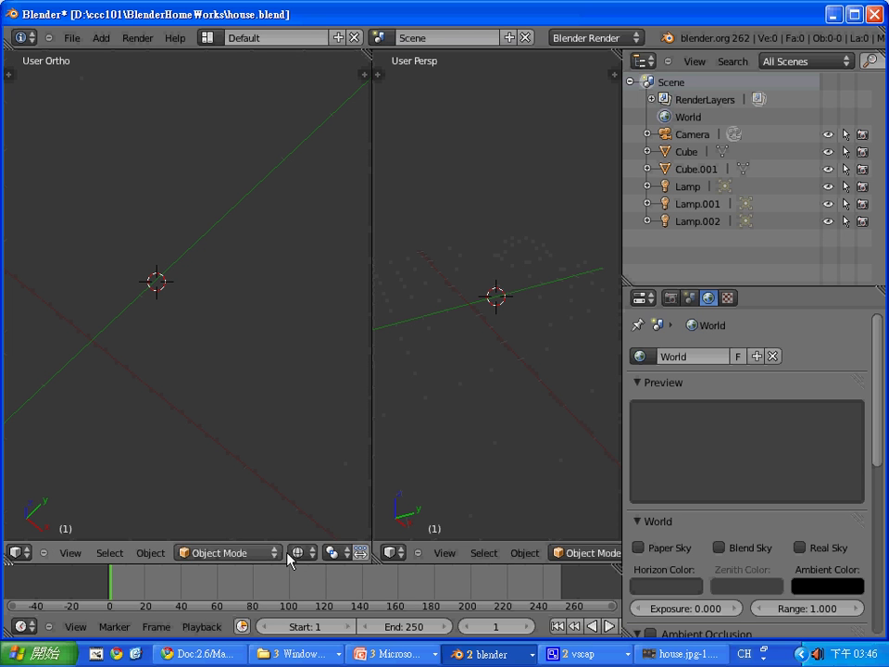
scroll(290, 559, down, 2)
scroll(290, 560, up, 1)
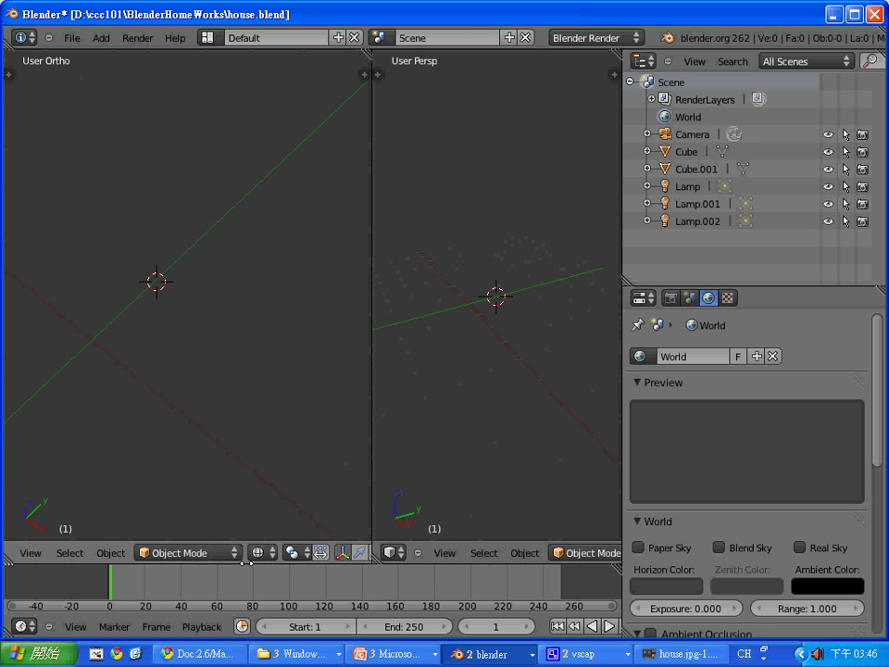